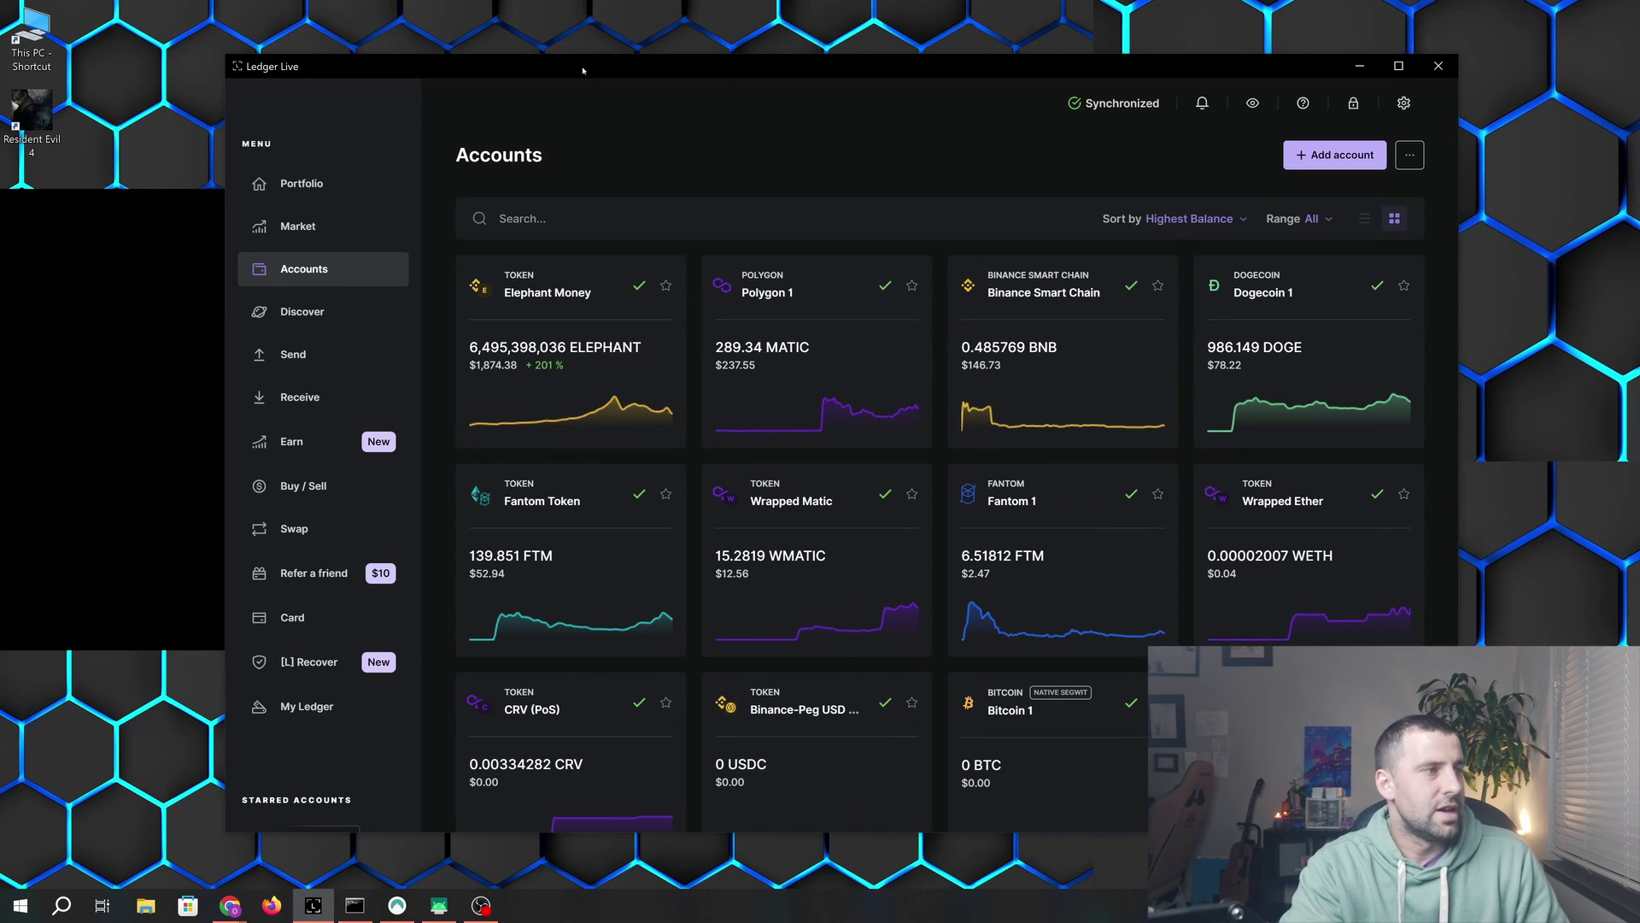
Step: Move the Ledger Live window slightly up and to the left
left_click_drag(603, 66, 598, 57)
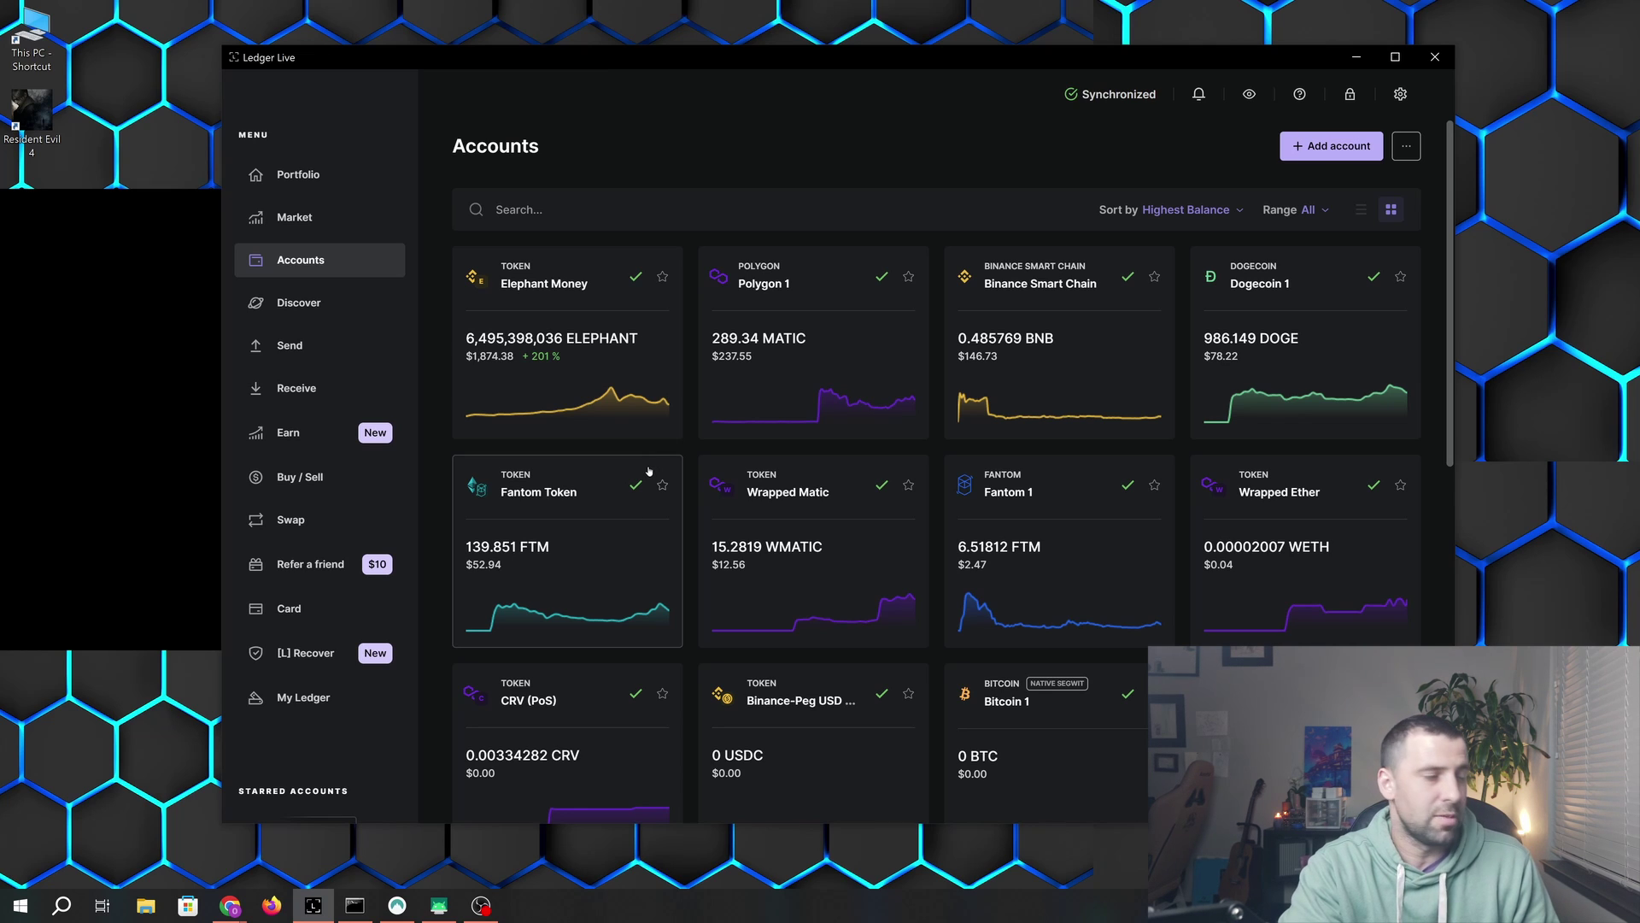
Step: Check the Nano X's installed apps in My Ledger, then return to Accounts
left_click(309, 700)
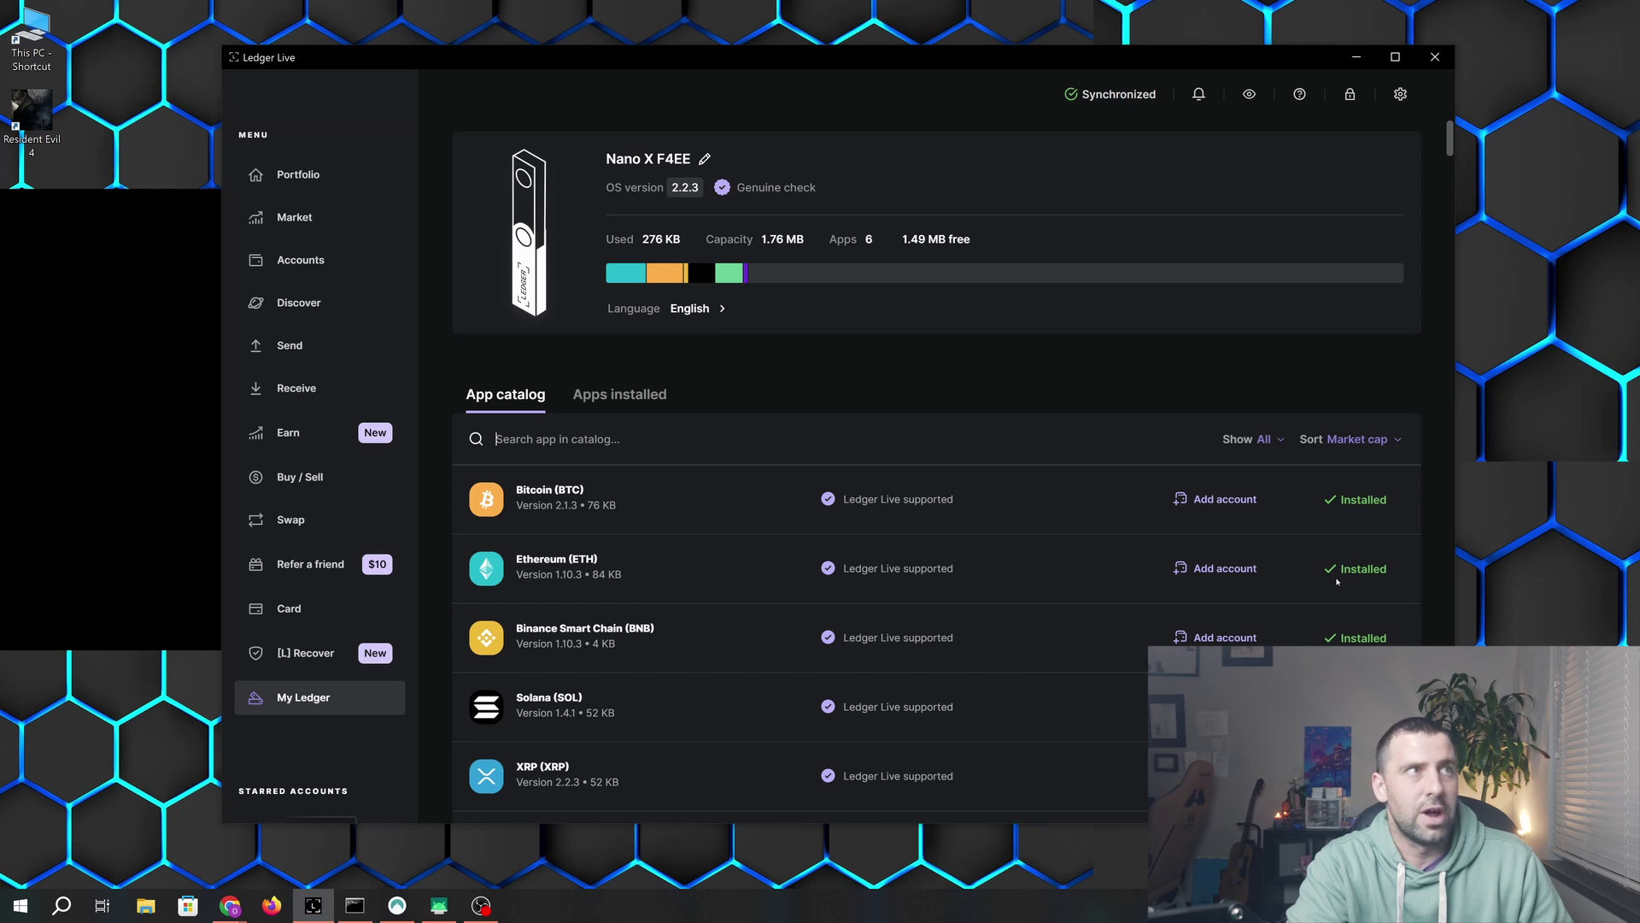
left_click(367, 259)
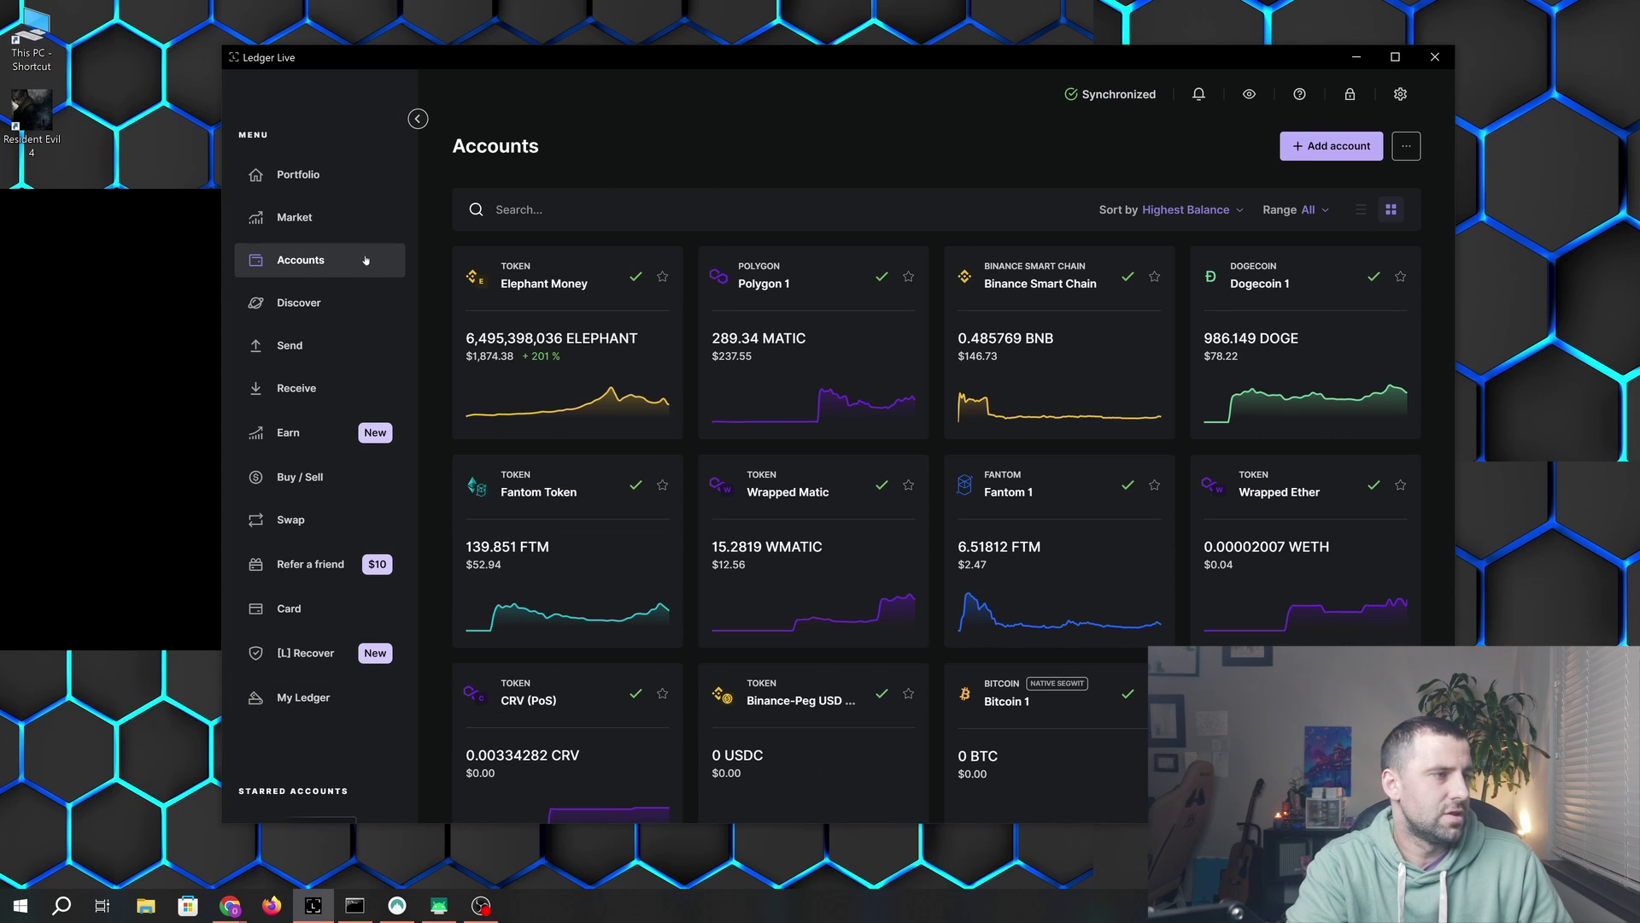
left_click(562, 207)
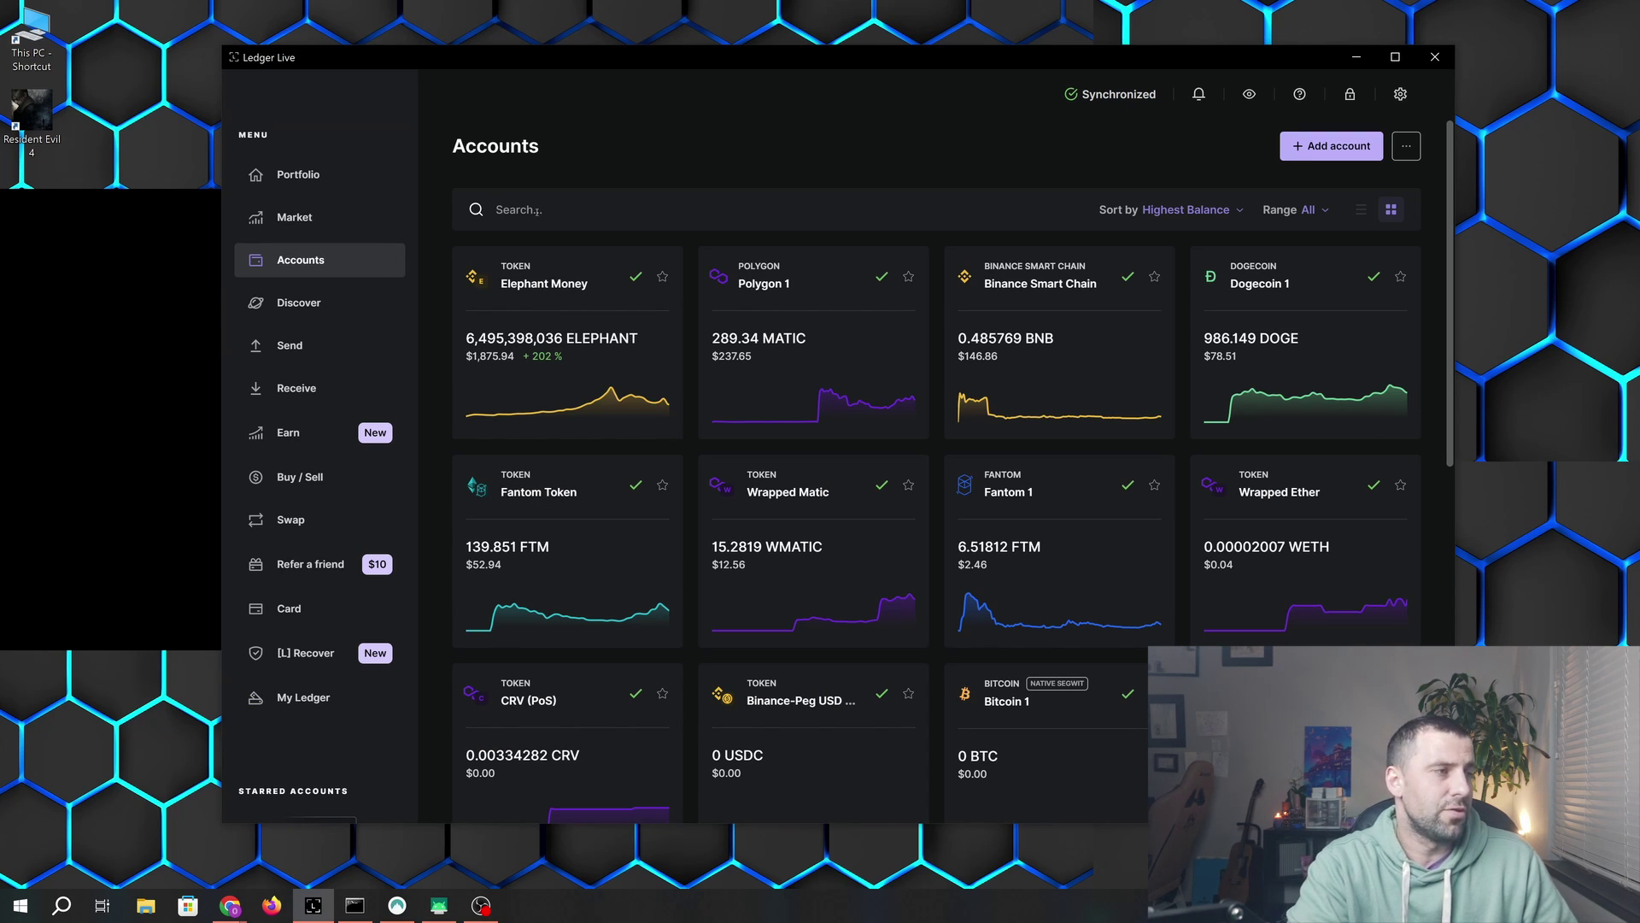
Step: Try adding an Ethereum account, cancel, and restart the add-account flow
left_click(1332, 145)
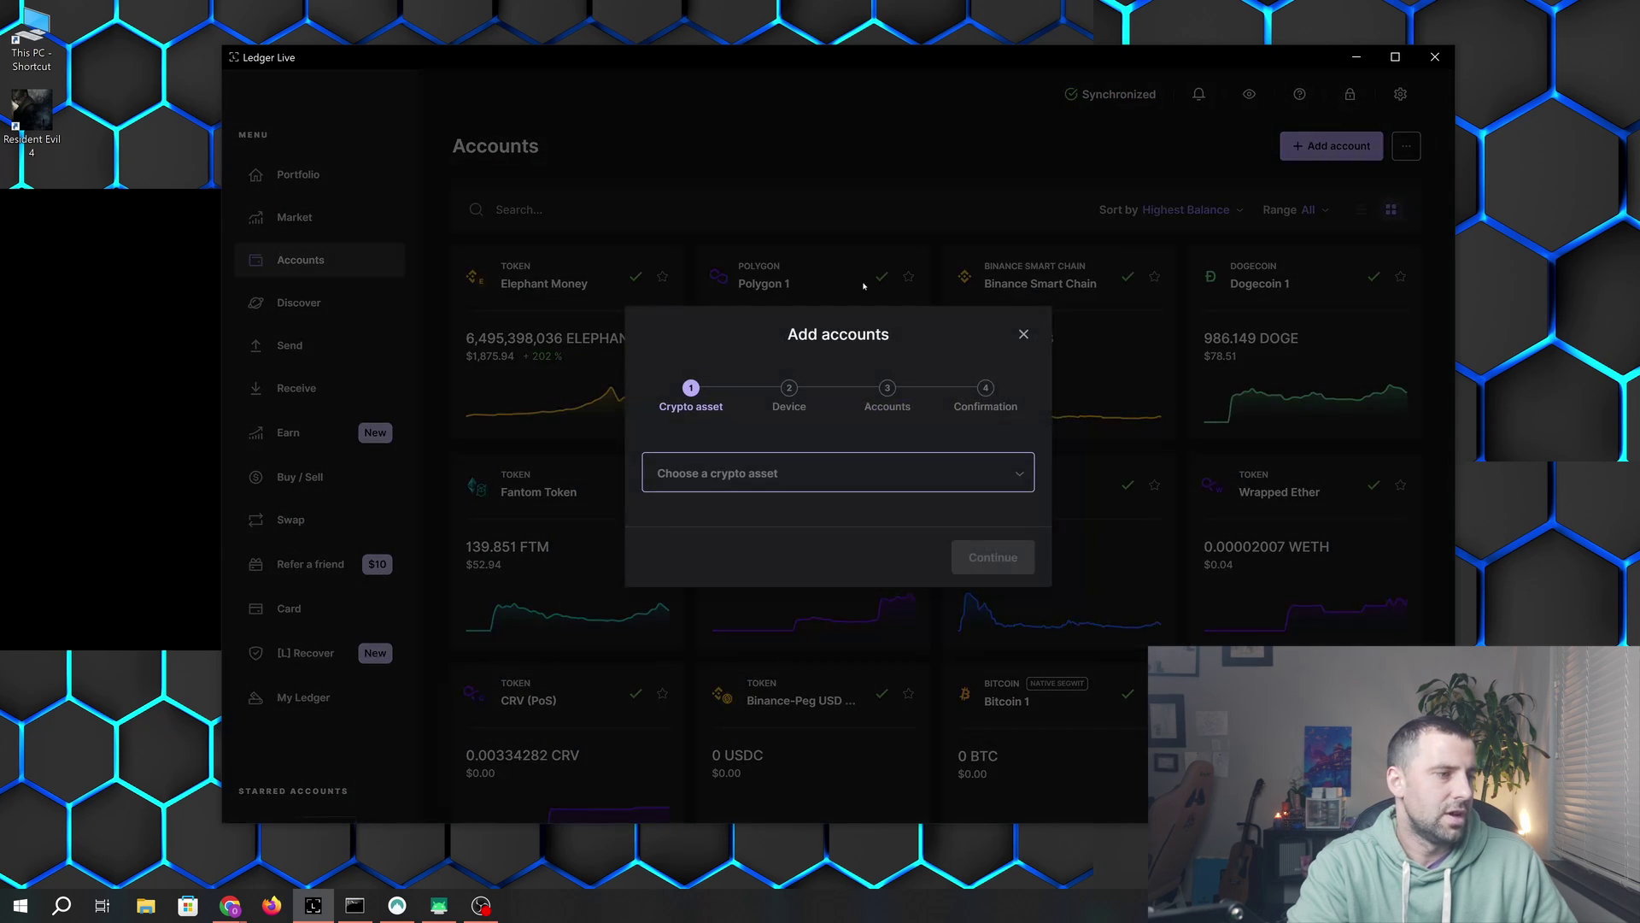
left_click(778, 474)
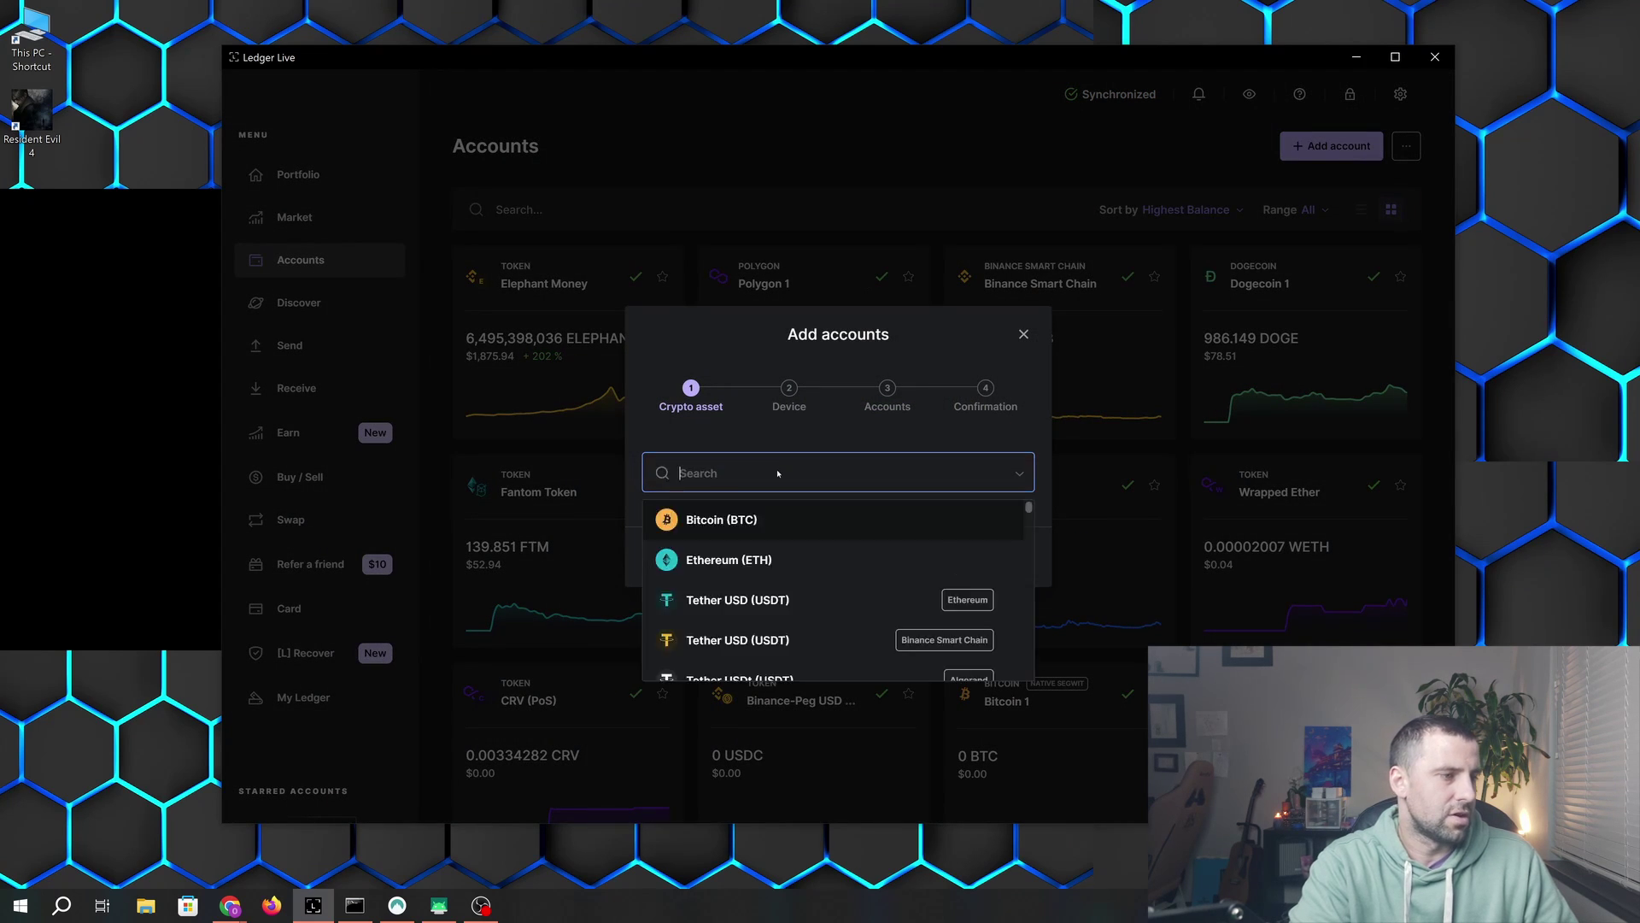
left_click(756, 564)
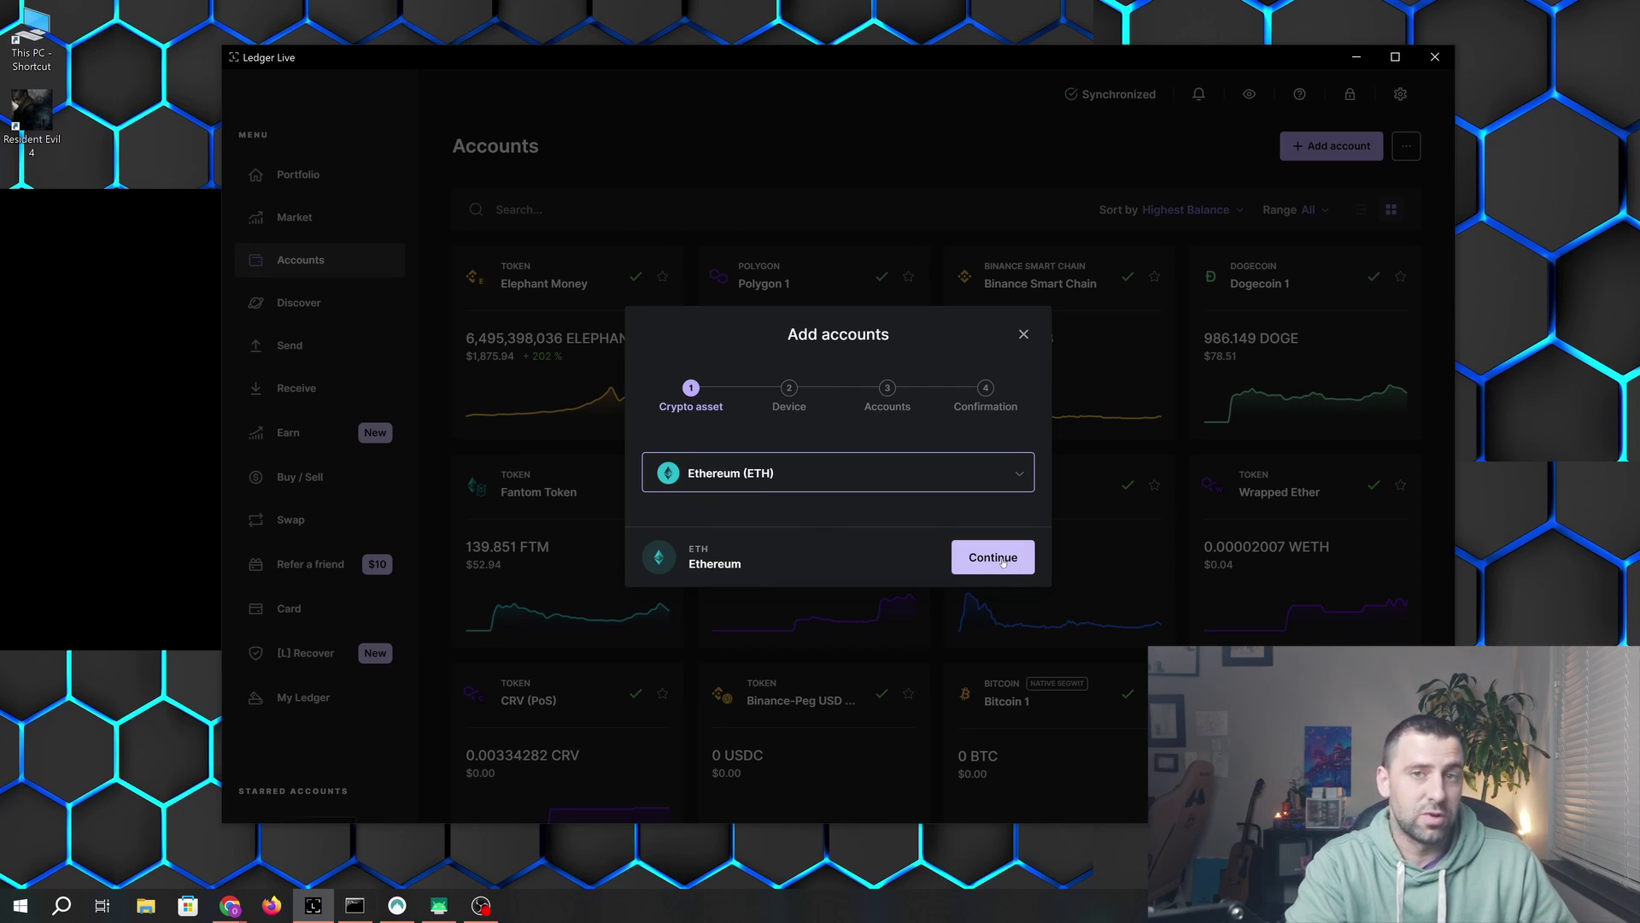
left_click(1004, 563)
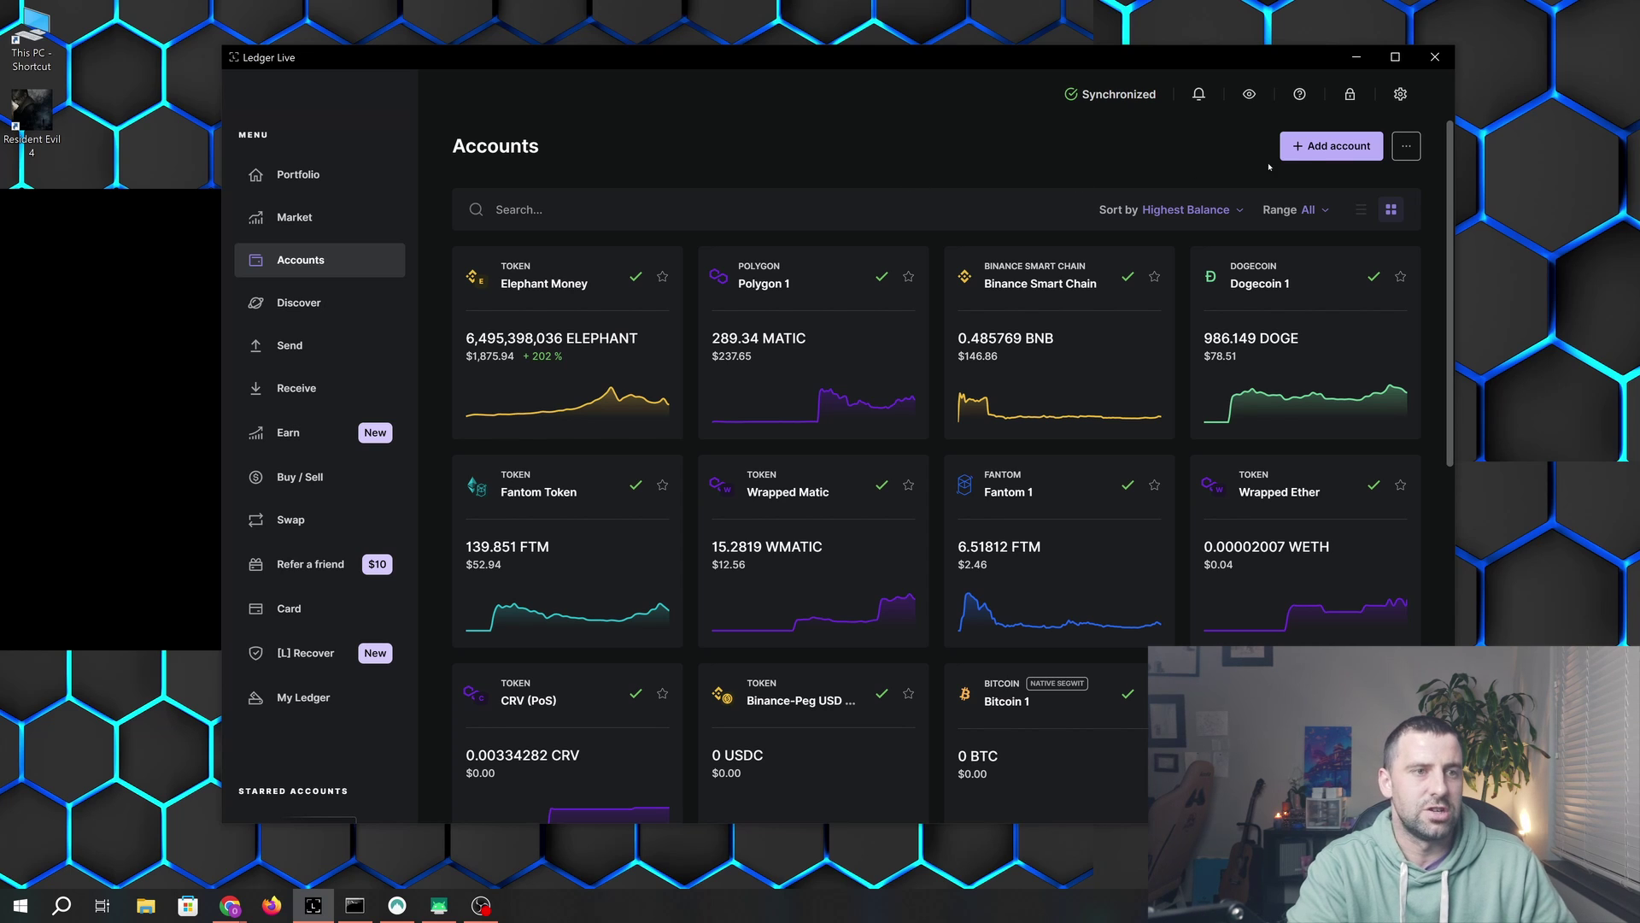
left_click(1336, 151)
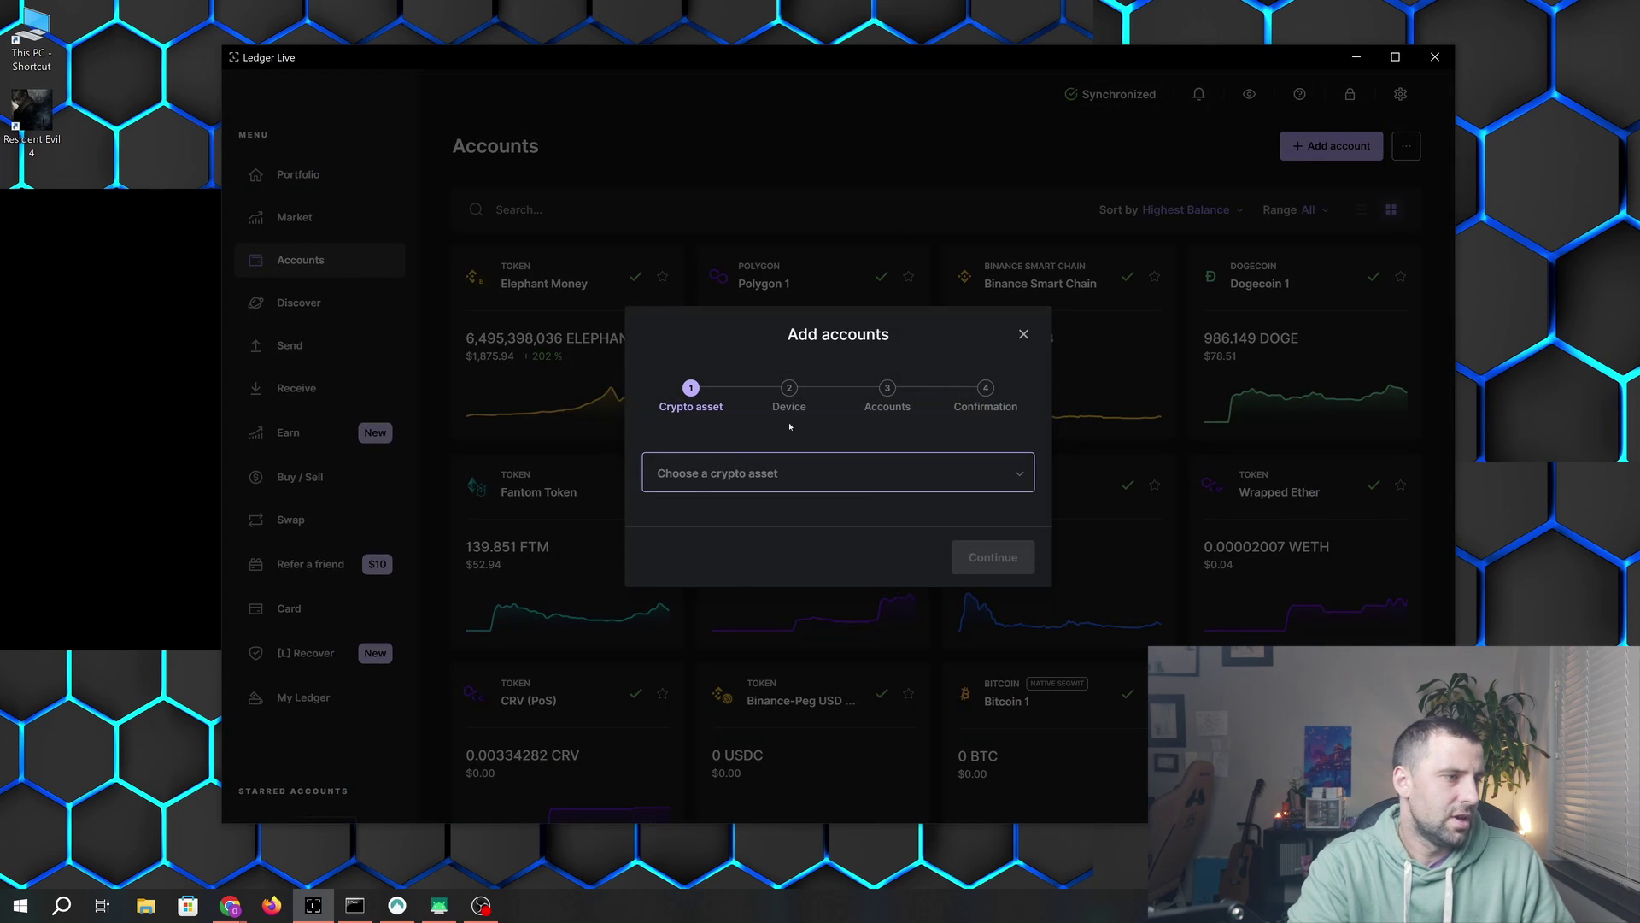
Step: Select the Ethereum-network LCX (LCX) token from the crypto asset list
left_click(792, 476)
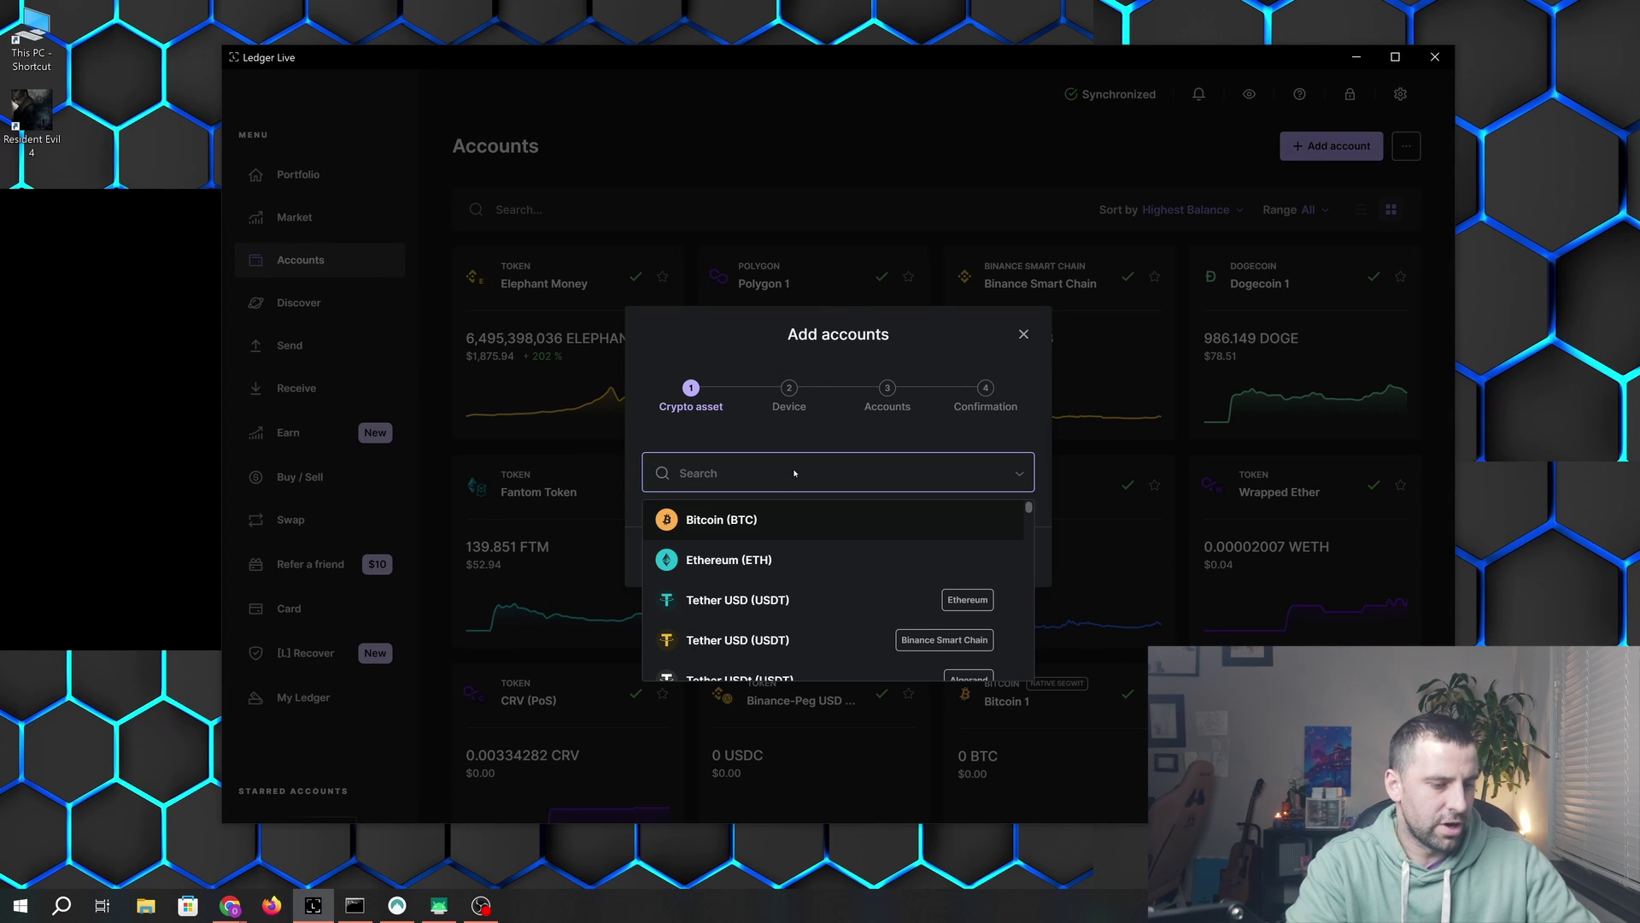
type("lcx")
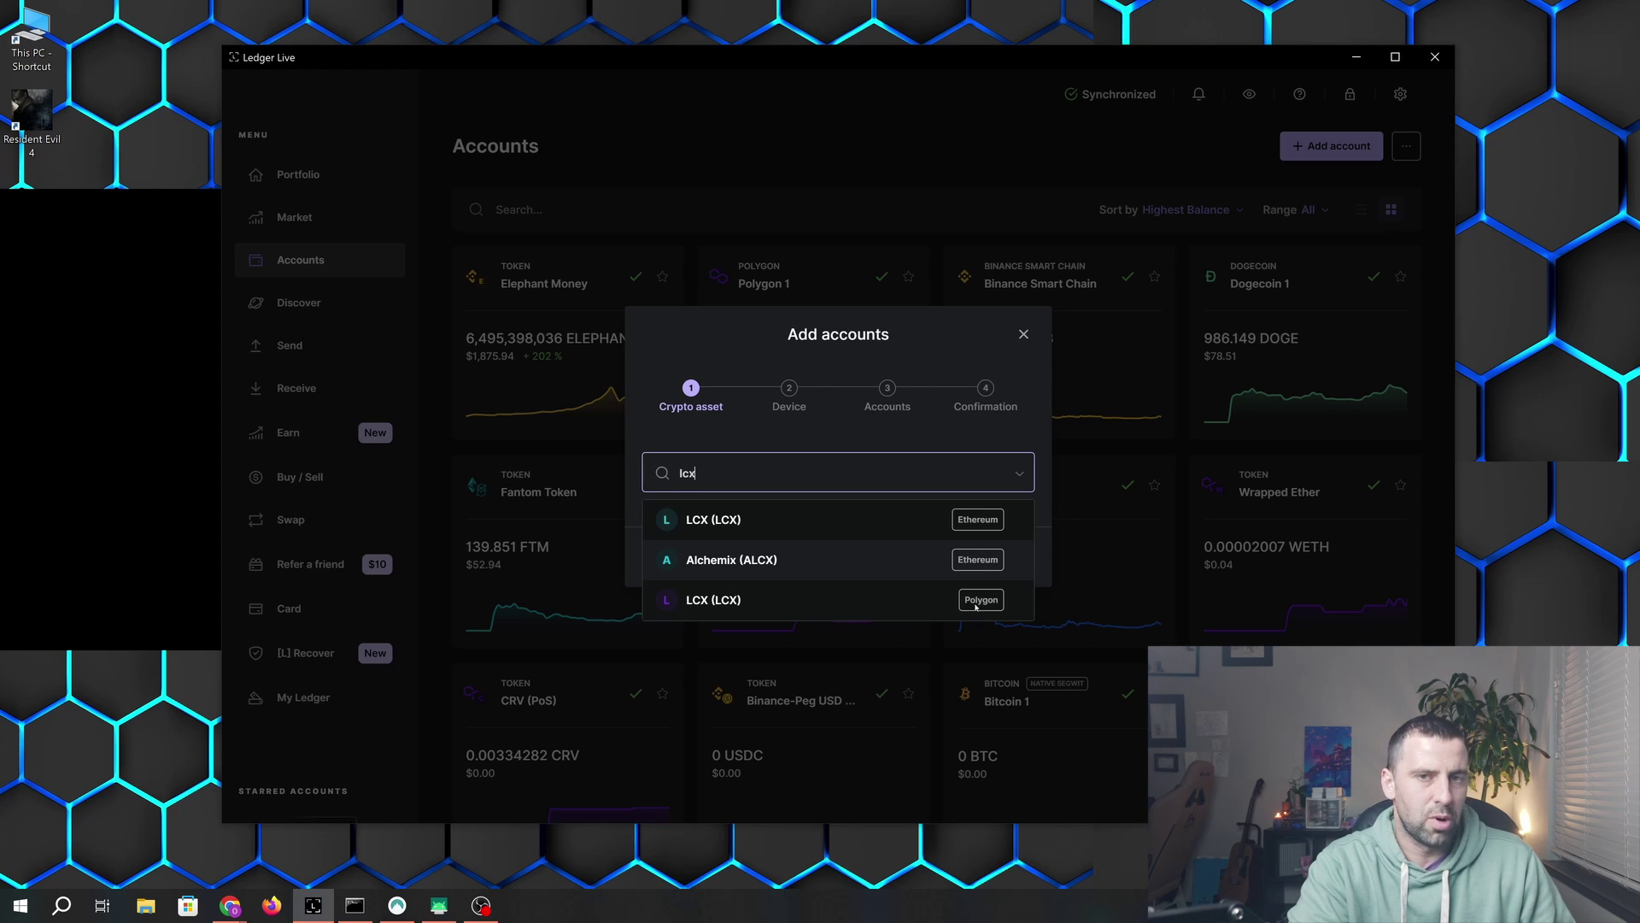
left_click(794, 520)
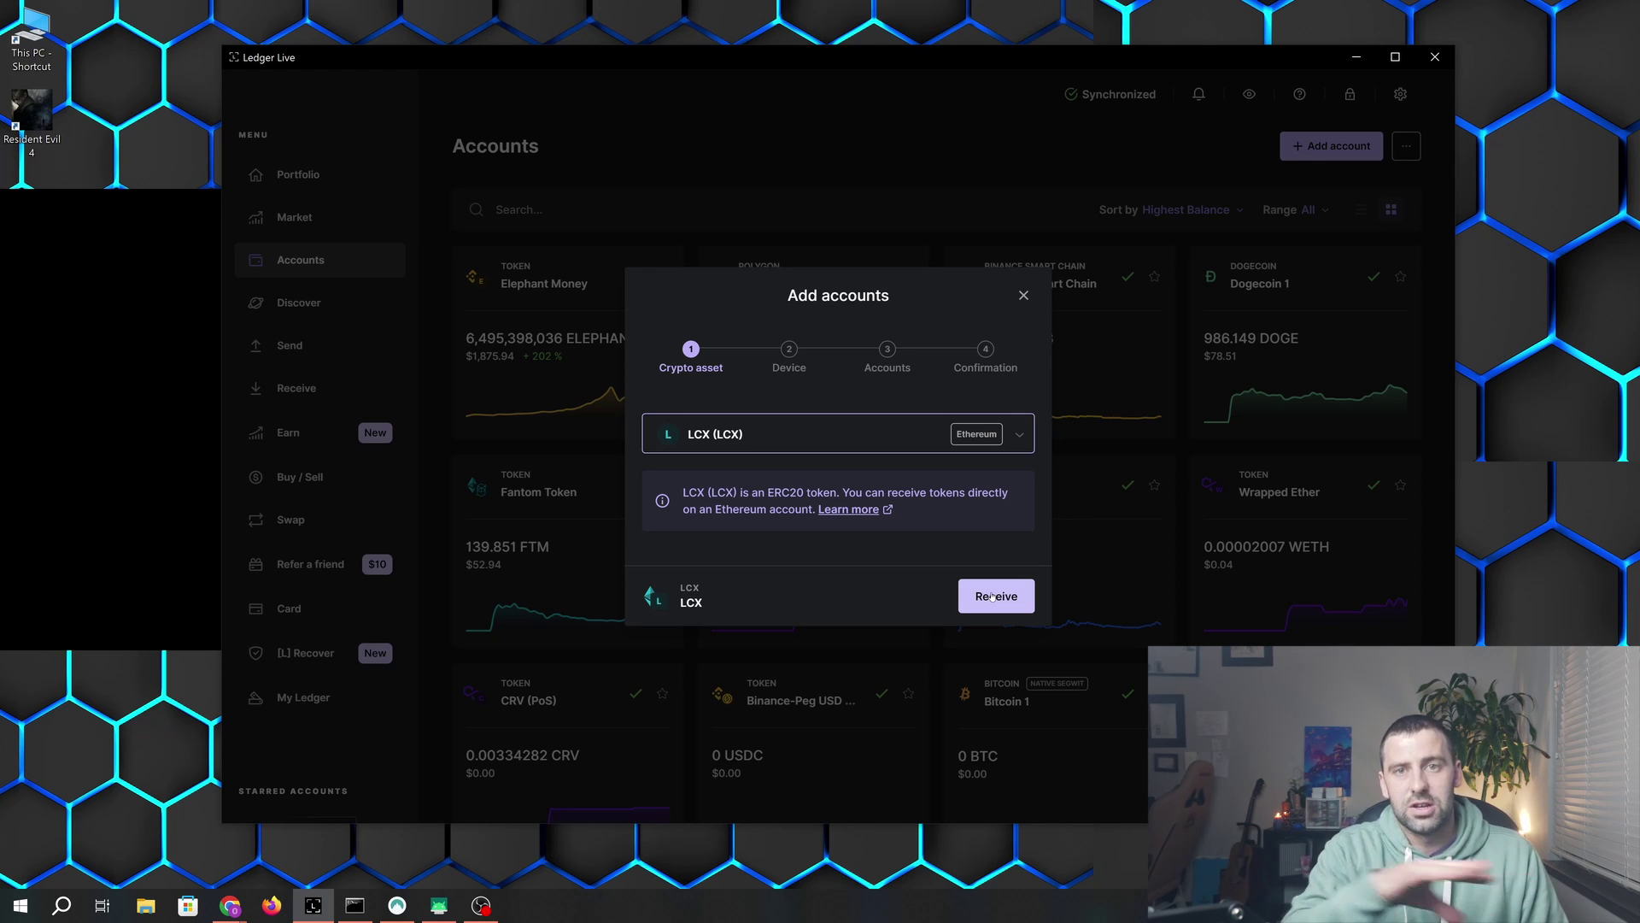
Step: Start receiving LCX and continue with Ethereum 1 as the account to credit
left_click(996, 596)
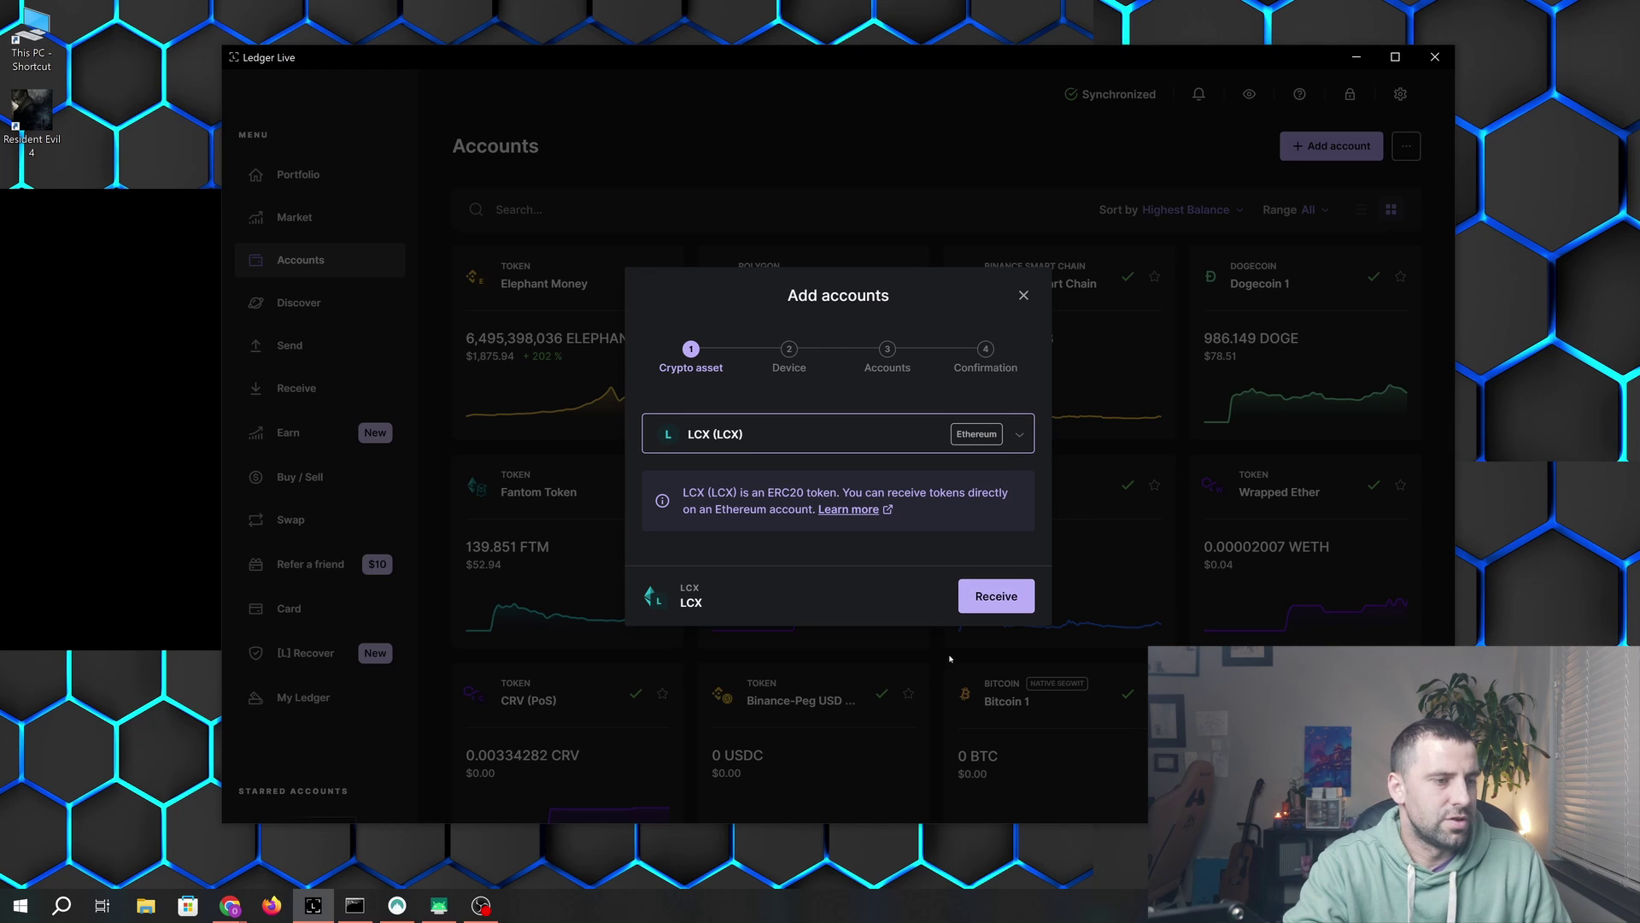
left_click(999, 603)
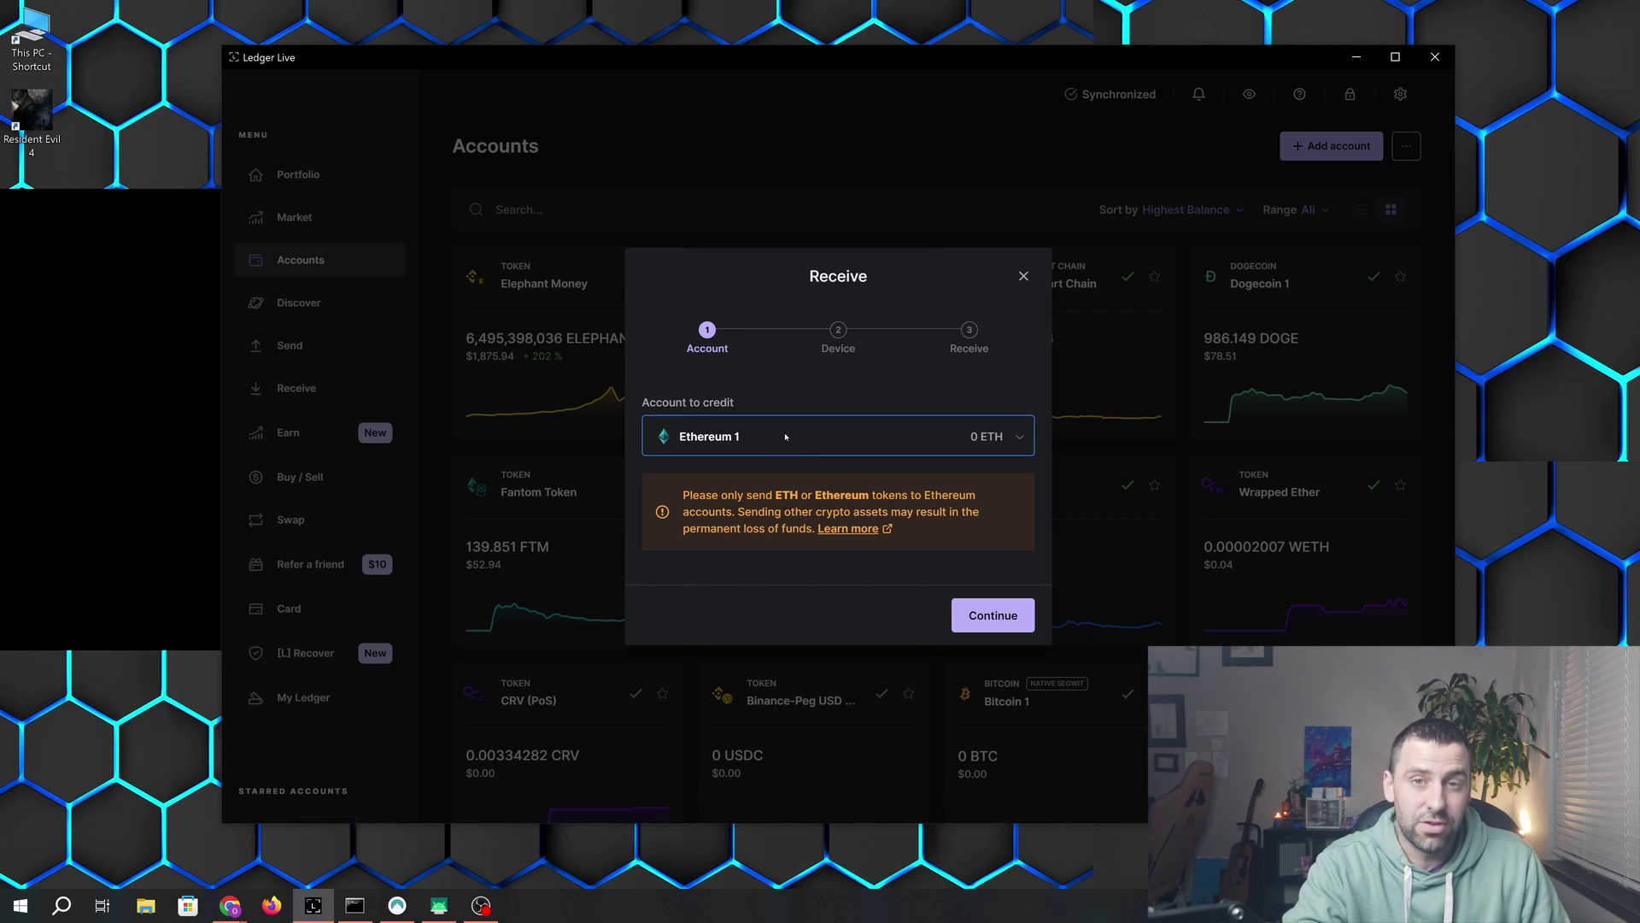
left_click(993, 616)
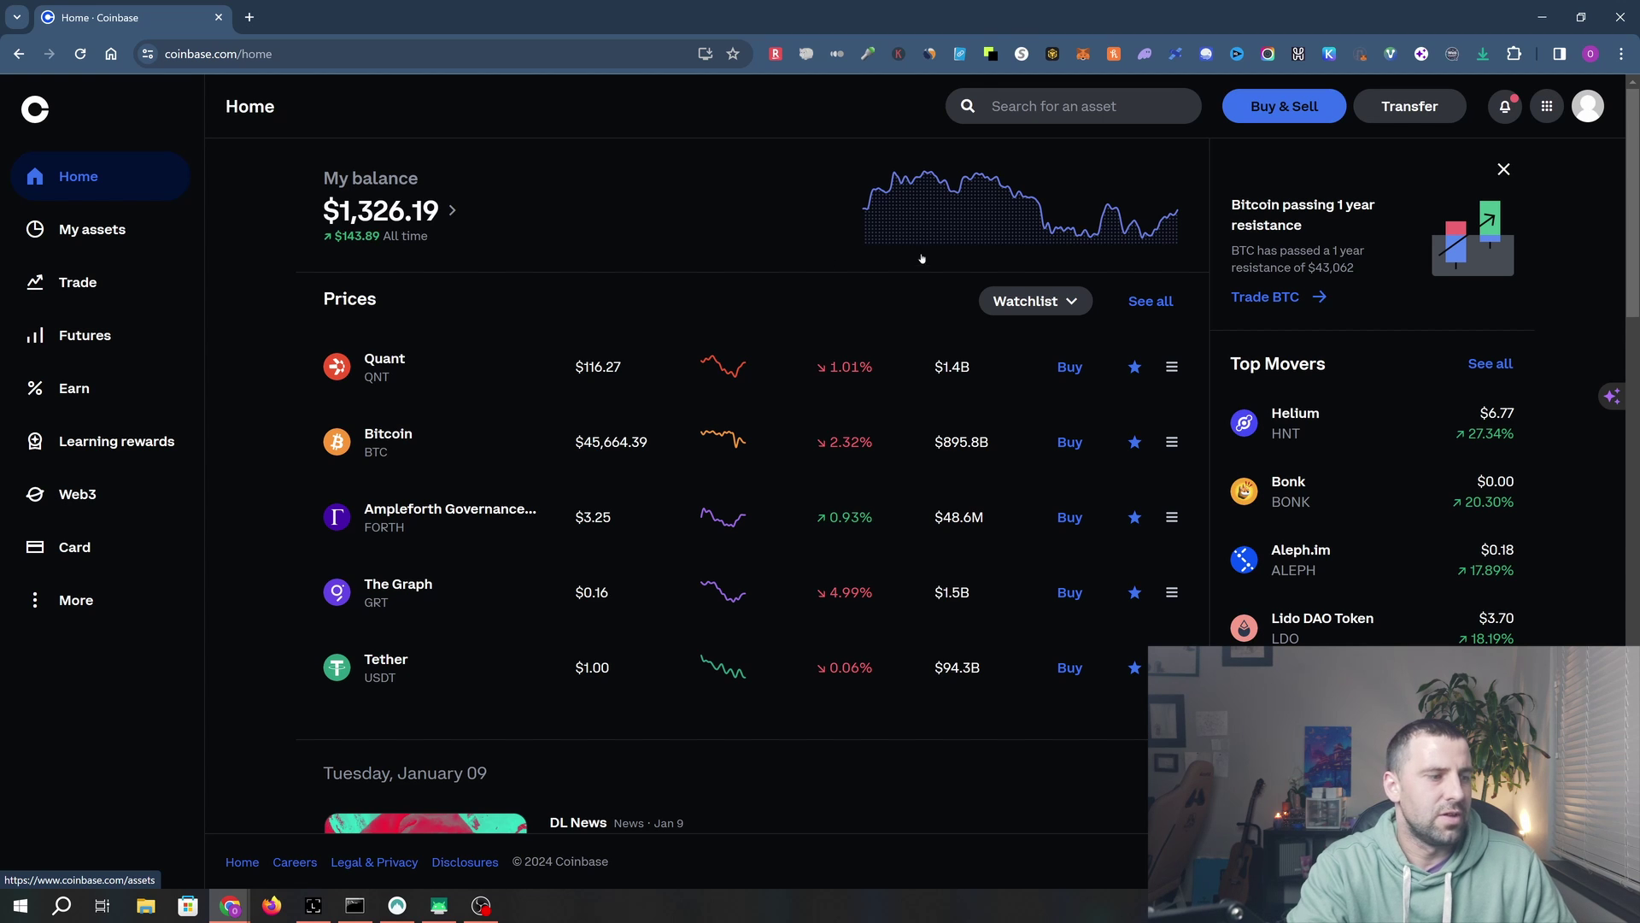
Step: Show the Ethereum 1 receive address, then begin a Coinbase crypto send with LCX
left_click(313, 906)
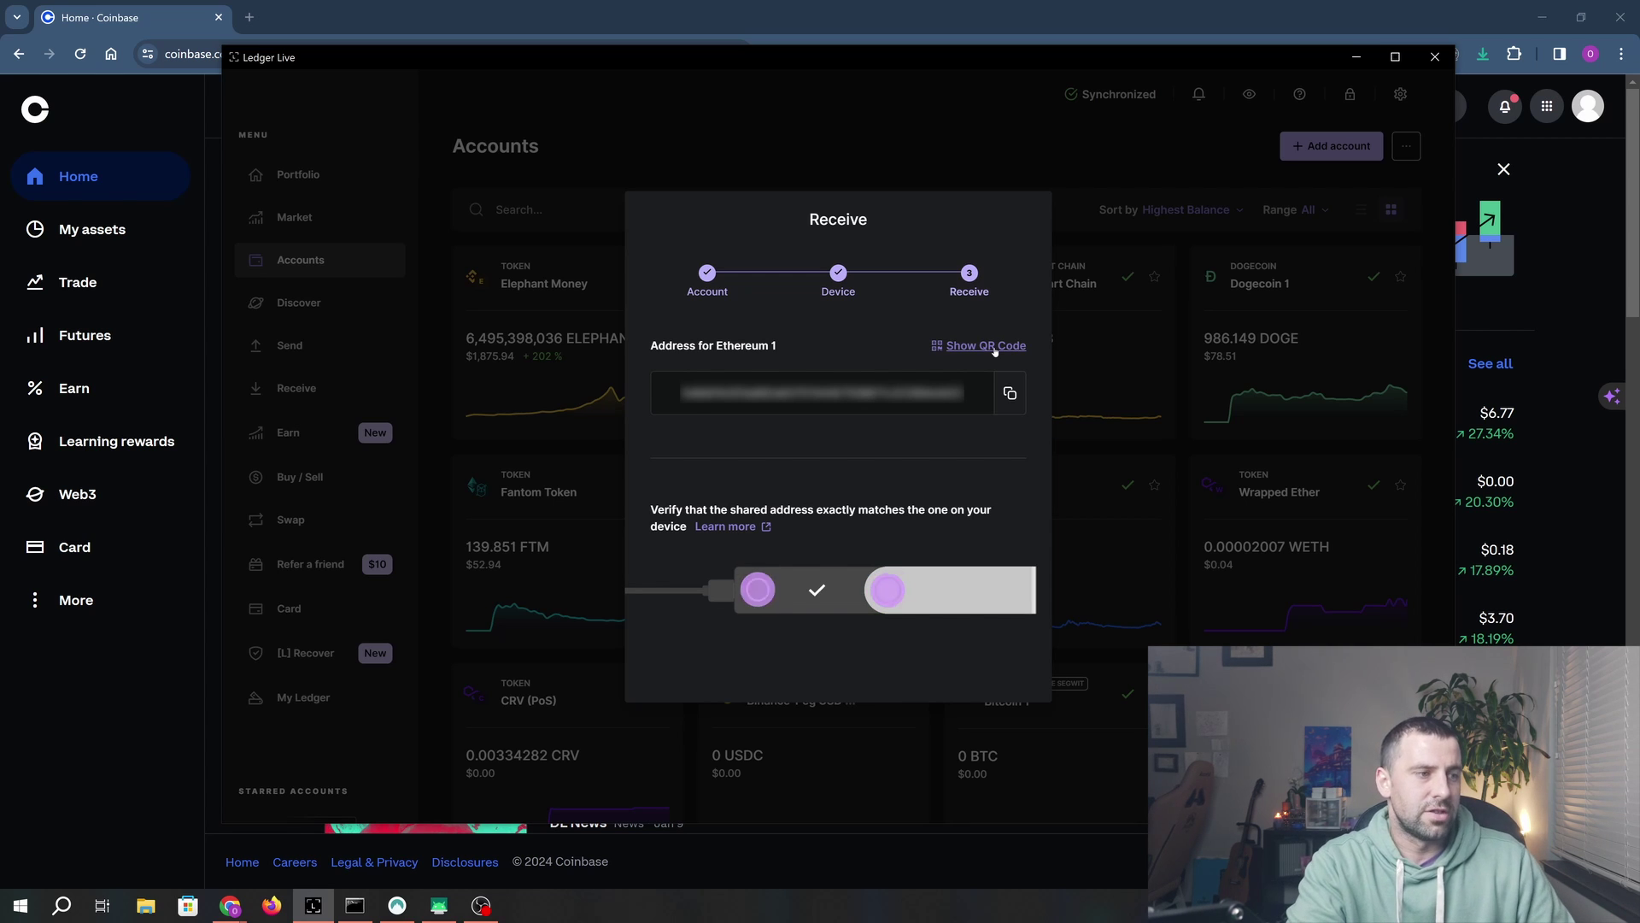
key("alt+Tab")
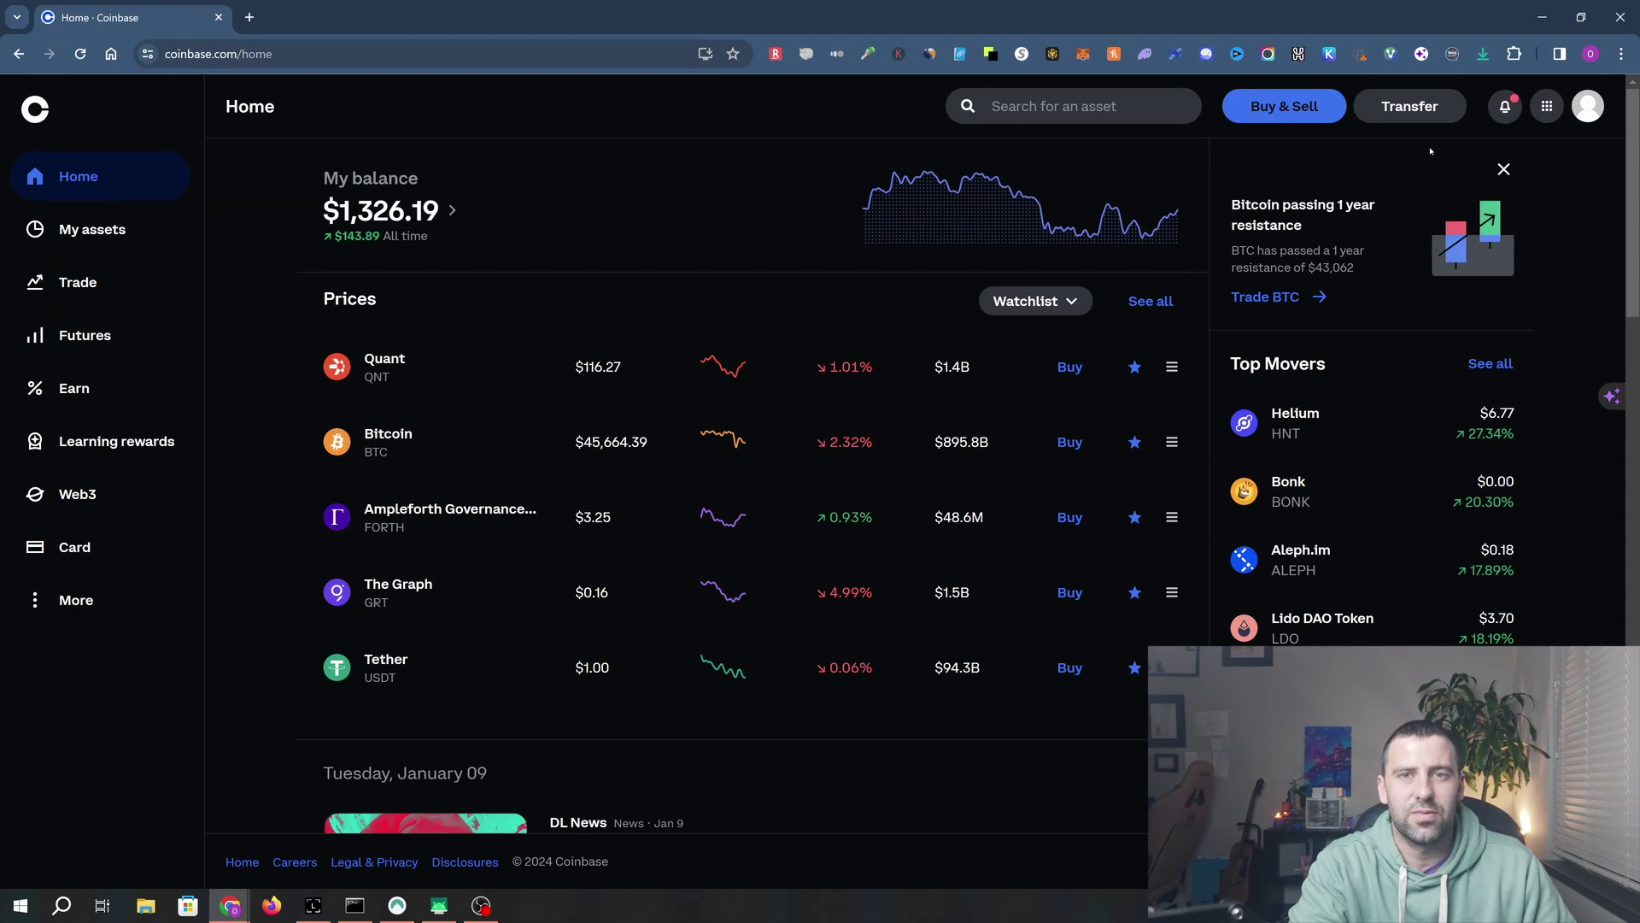
left_click(1420, 112)
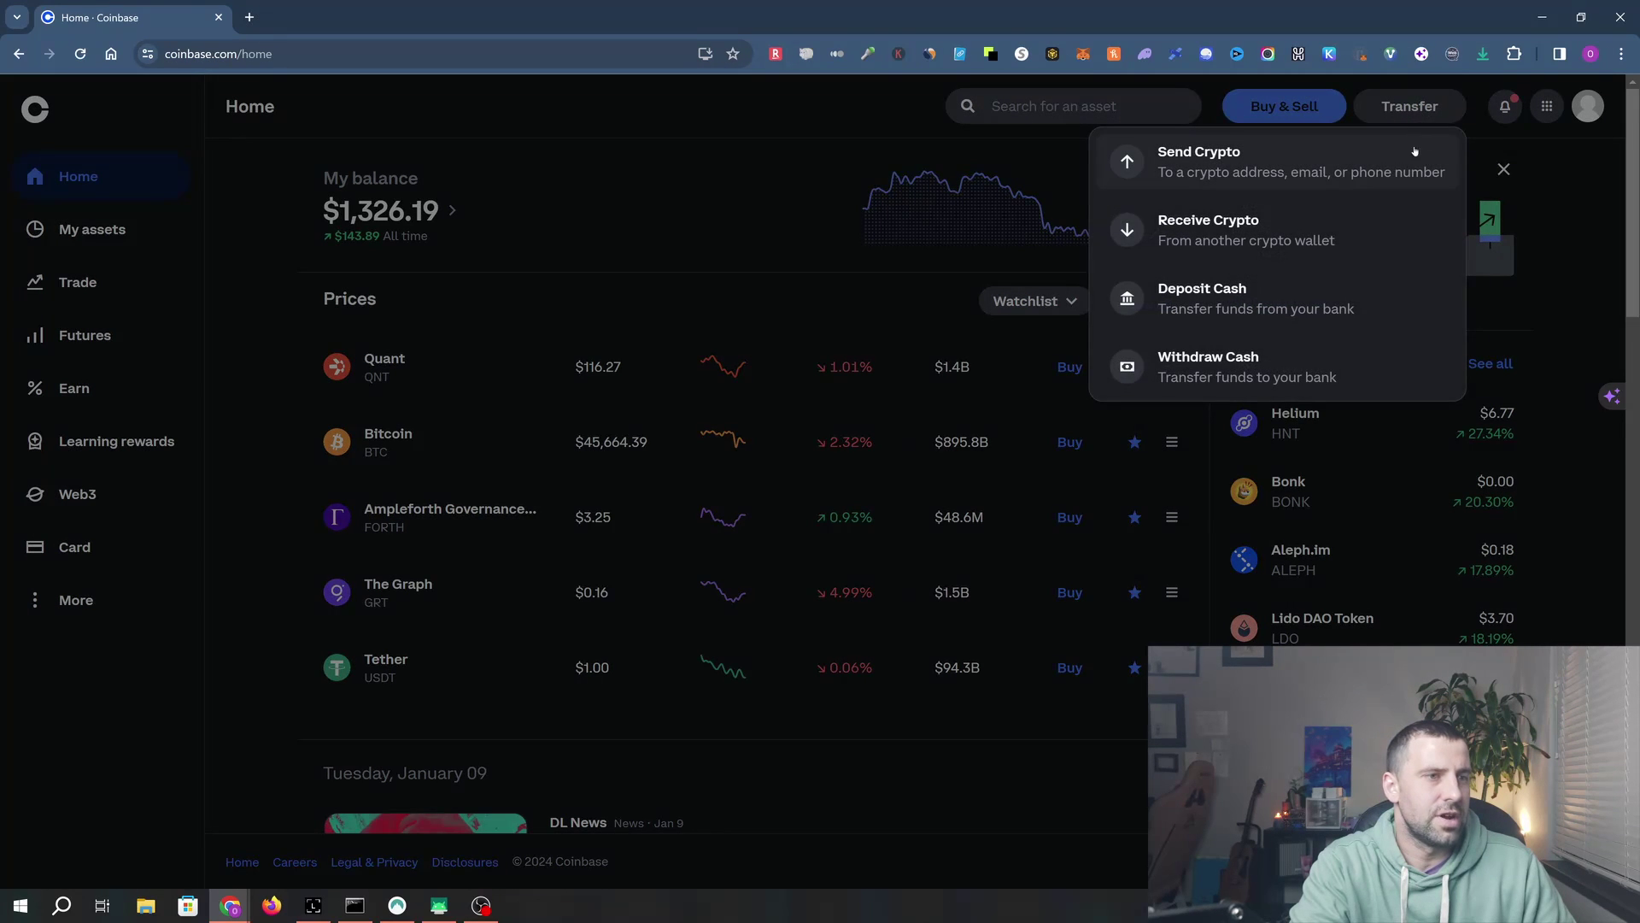
left_click(1333, 161)
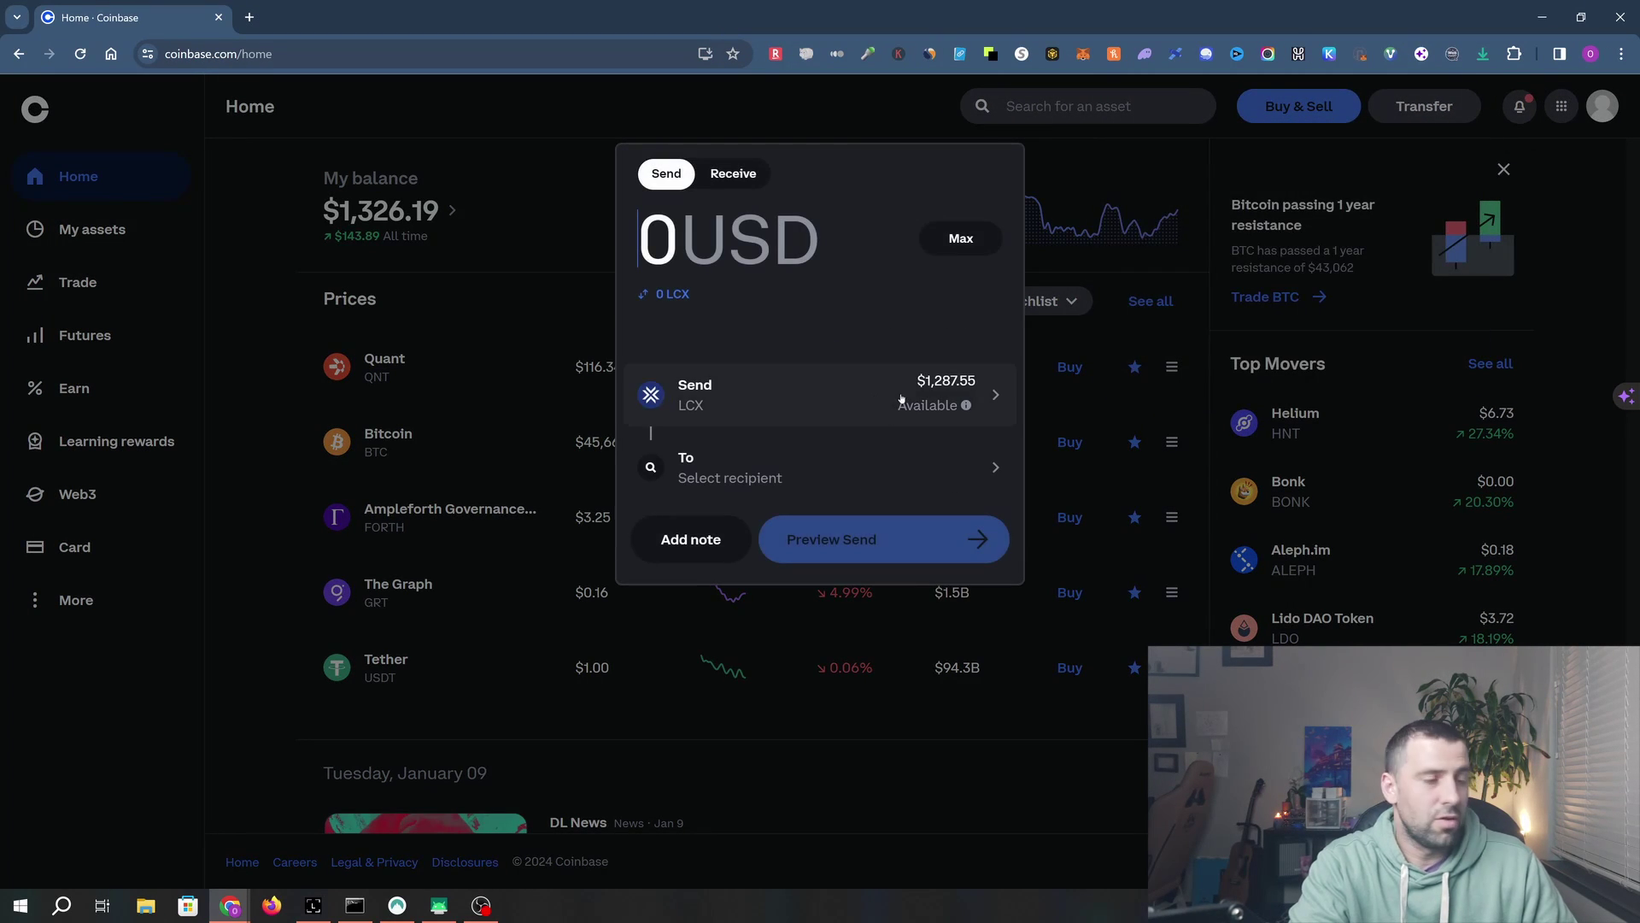
left_click(692, 398)
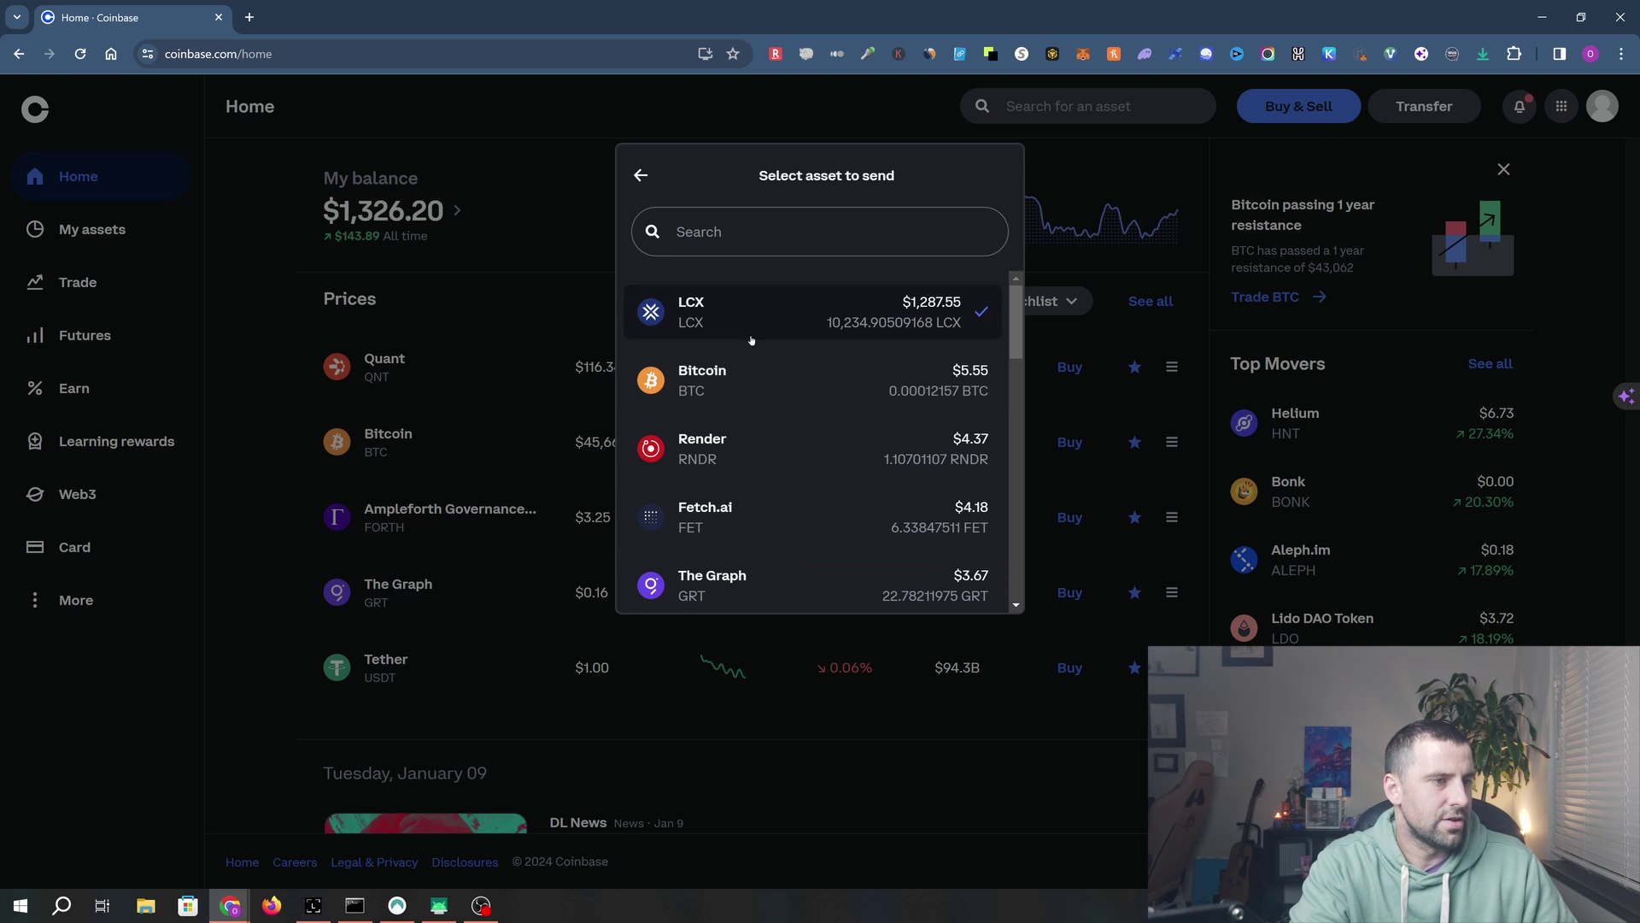
left_click(772, 315)
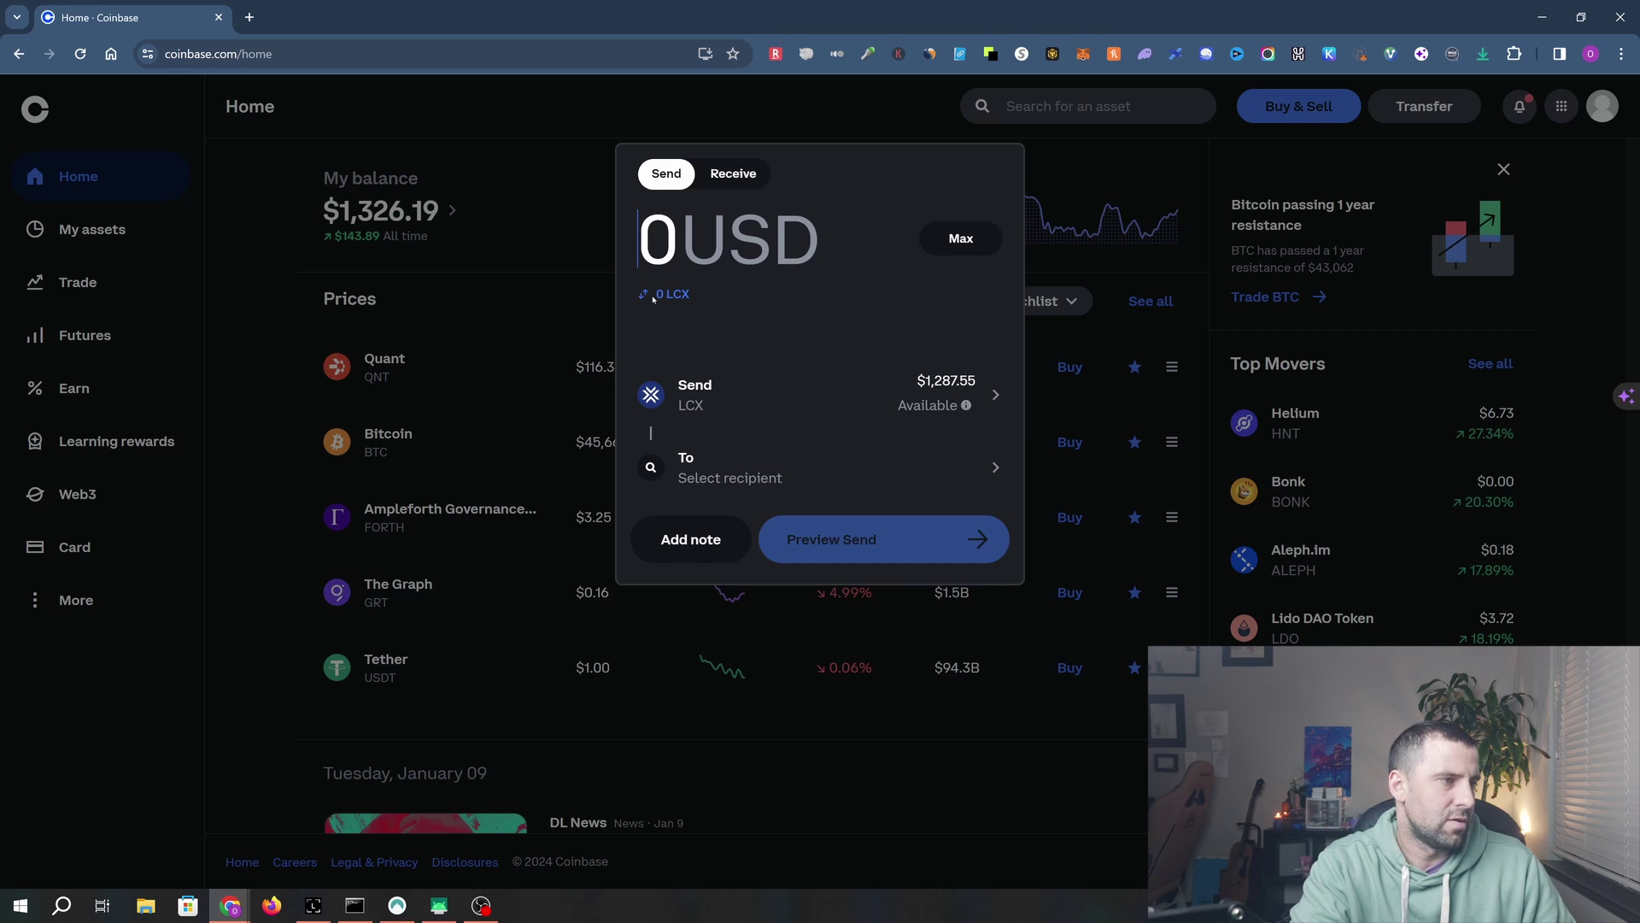
Step: Enter the maximum LCX balance and paste the Ledger Ethereum address as recipient
left_click(648, 298)
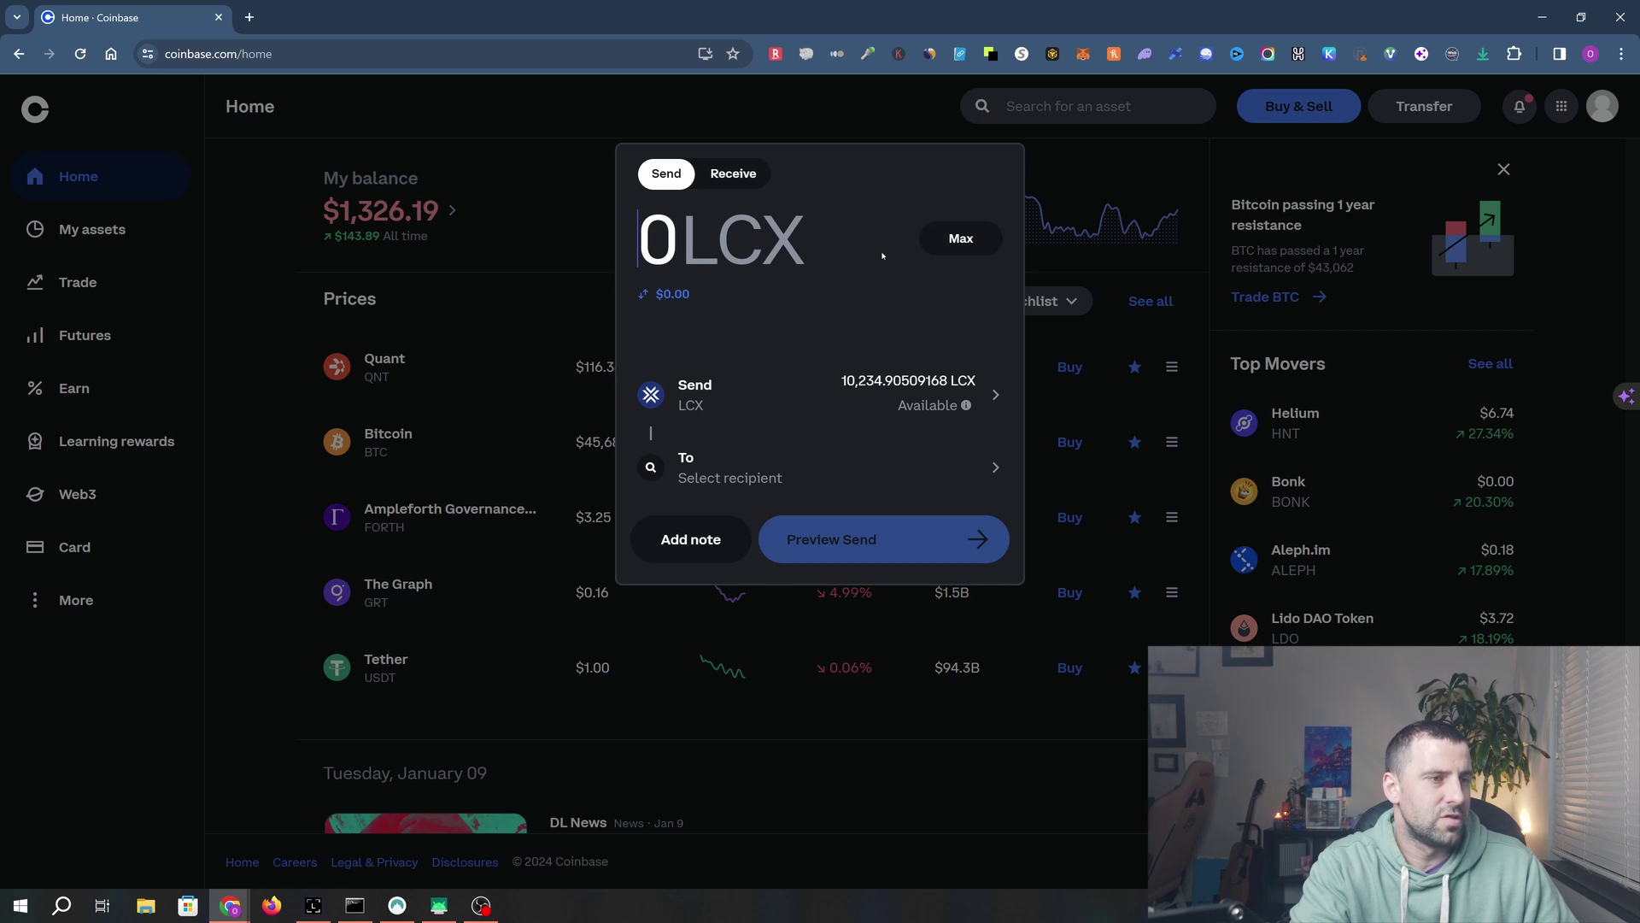
left_click(960, 238)
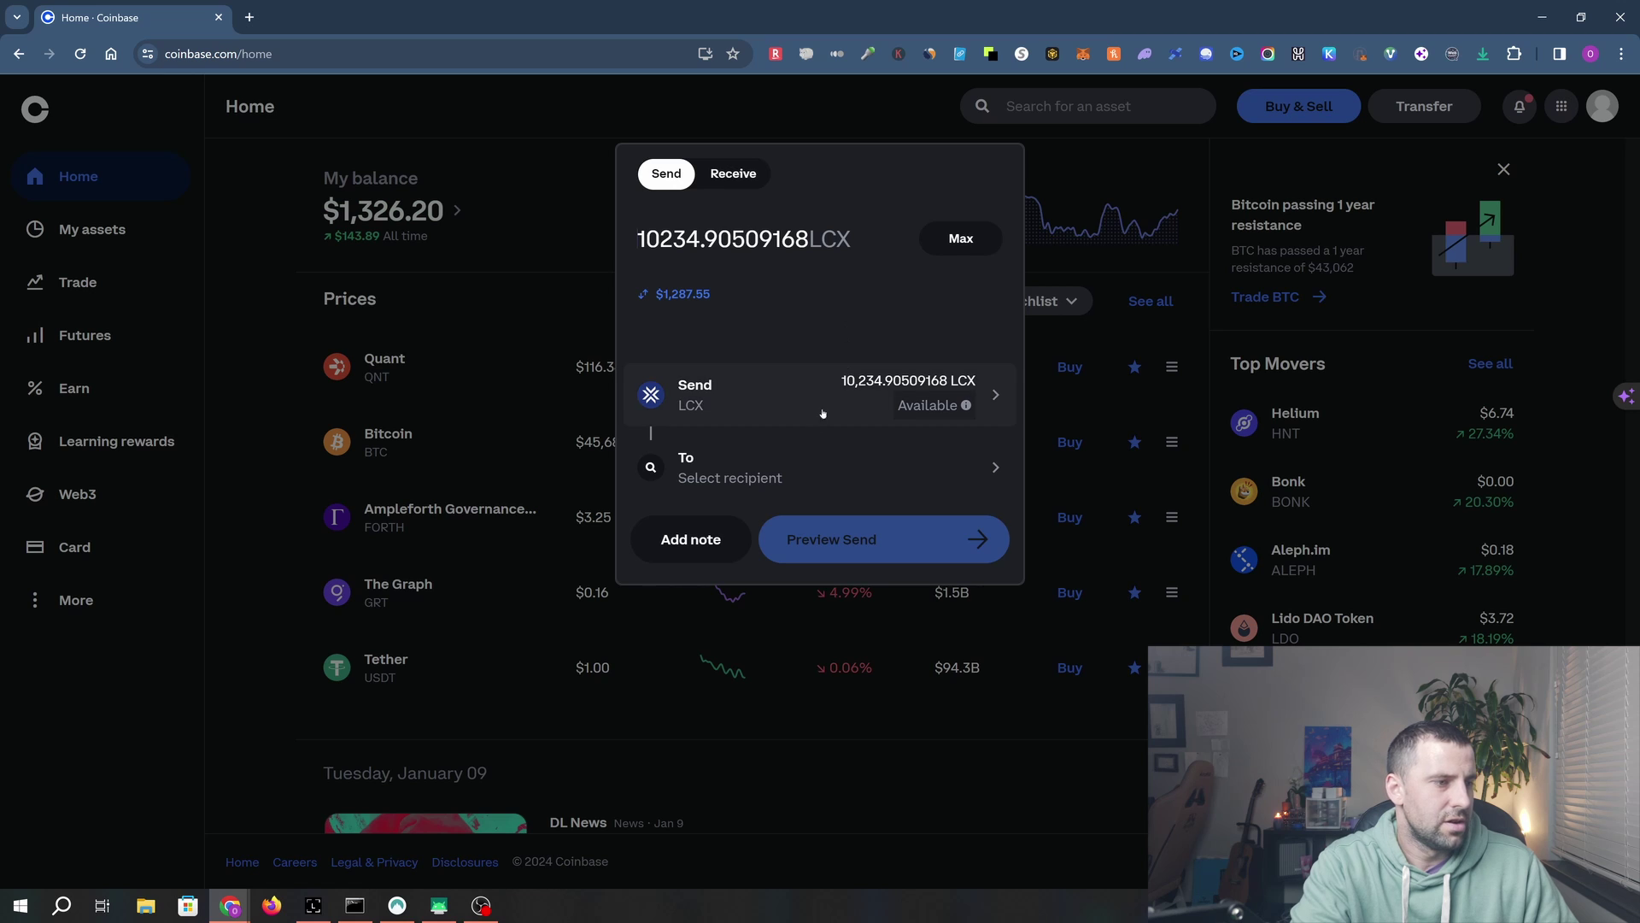
left_click(832, 469)
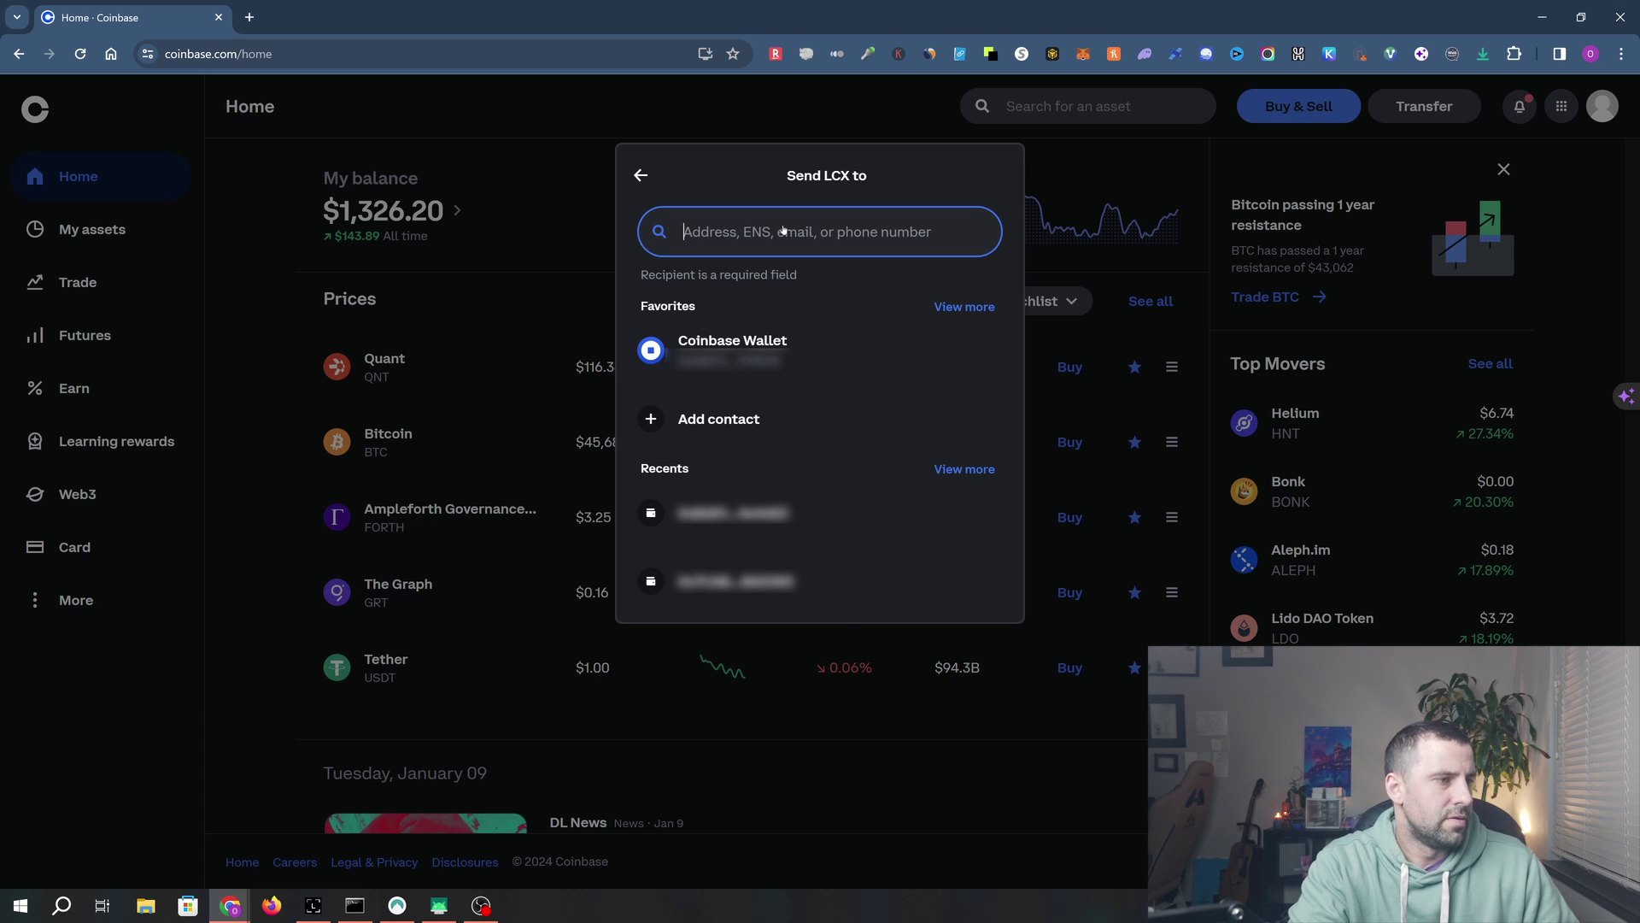
key("ctrl+v")
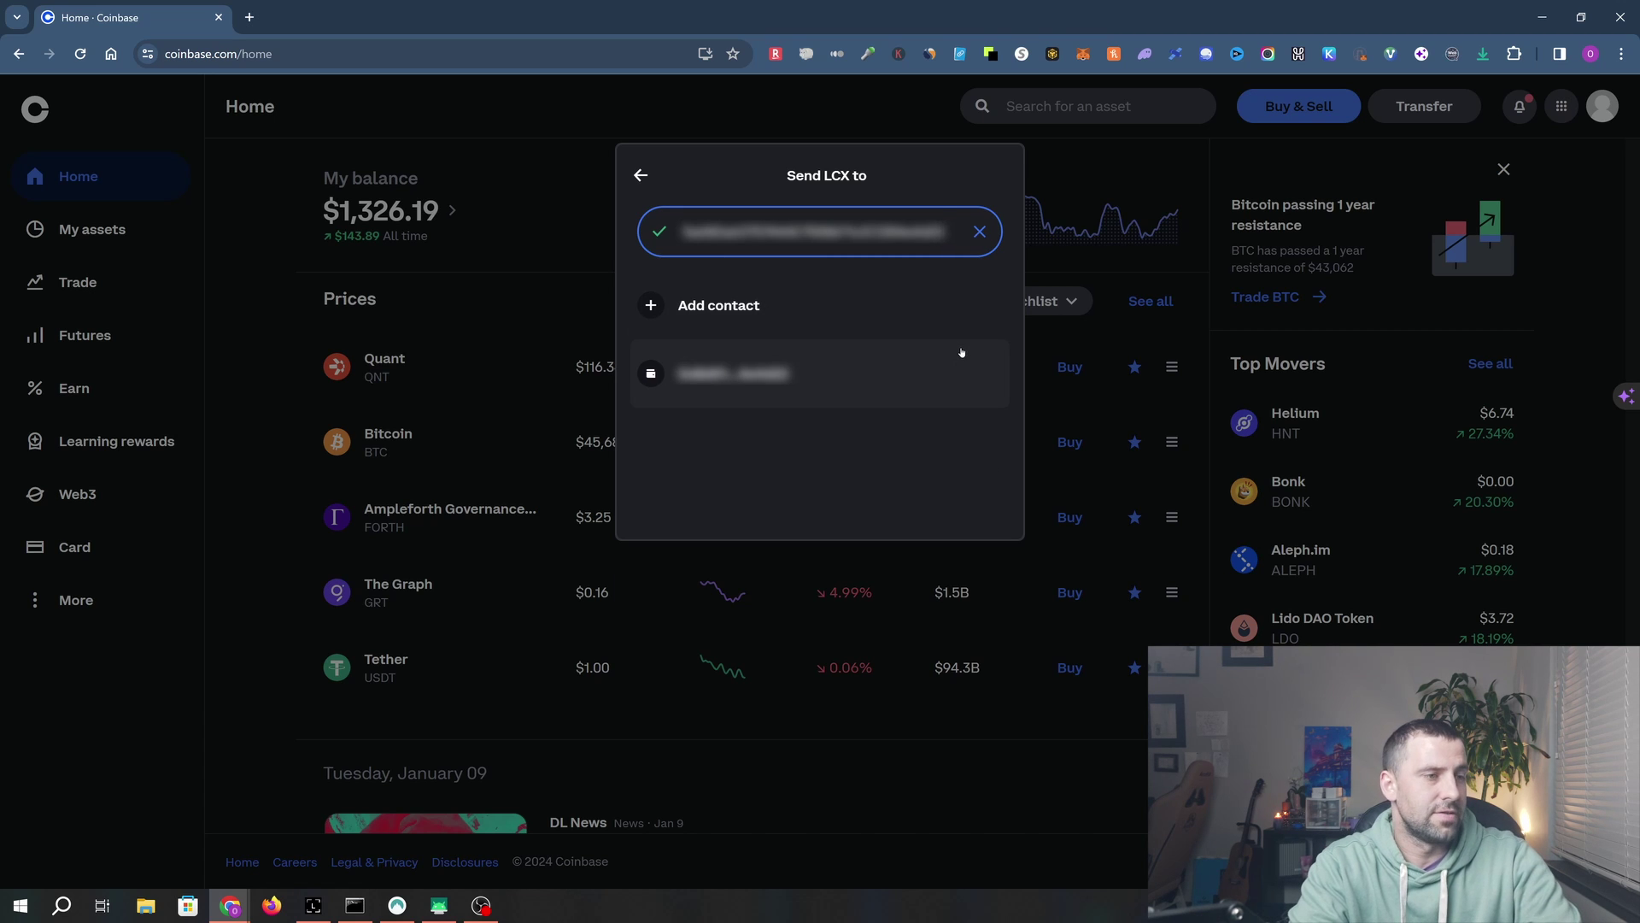
left_click(962, 373)
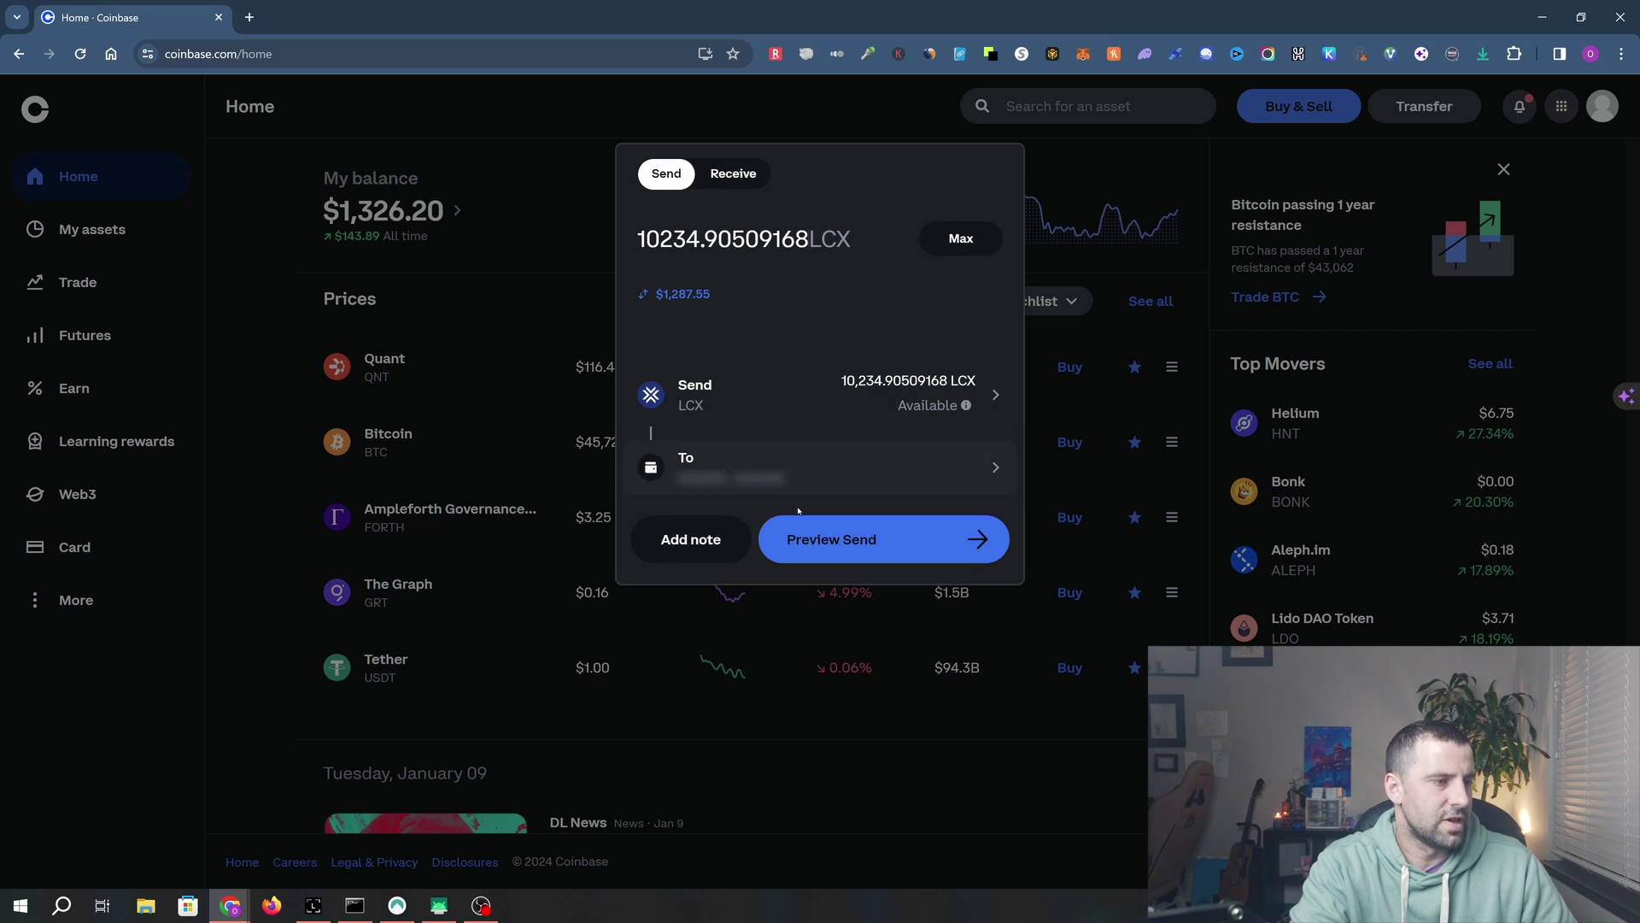
Step: Review the $2.25 fee, send 10,217.04658347 LCX, and dismiss the confirmation
left_click(913, 549)
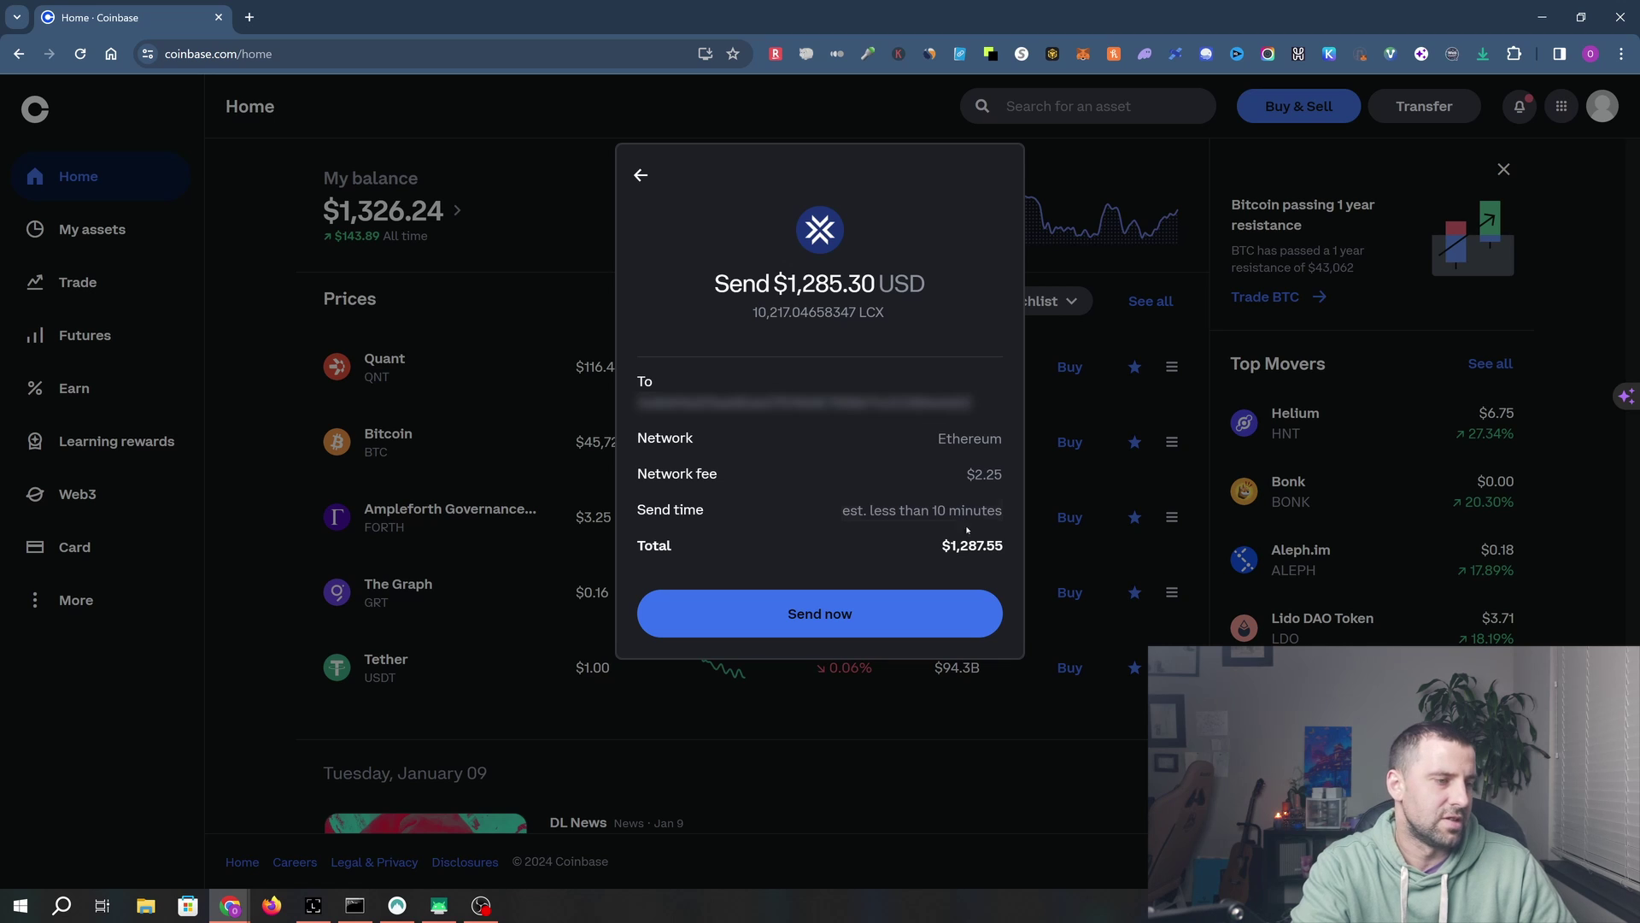
left_click(855, 612)
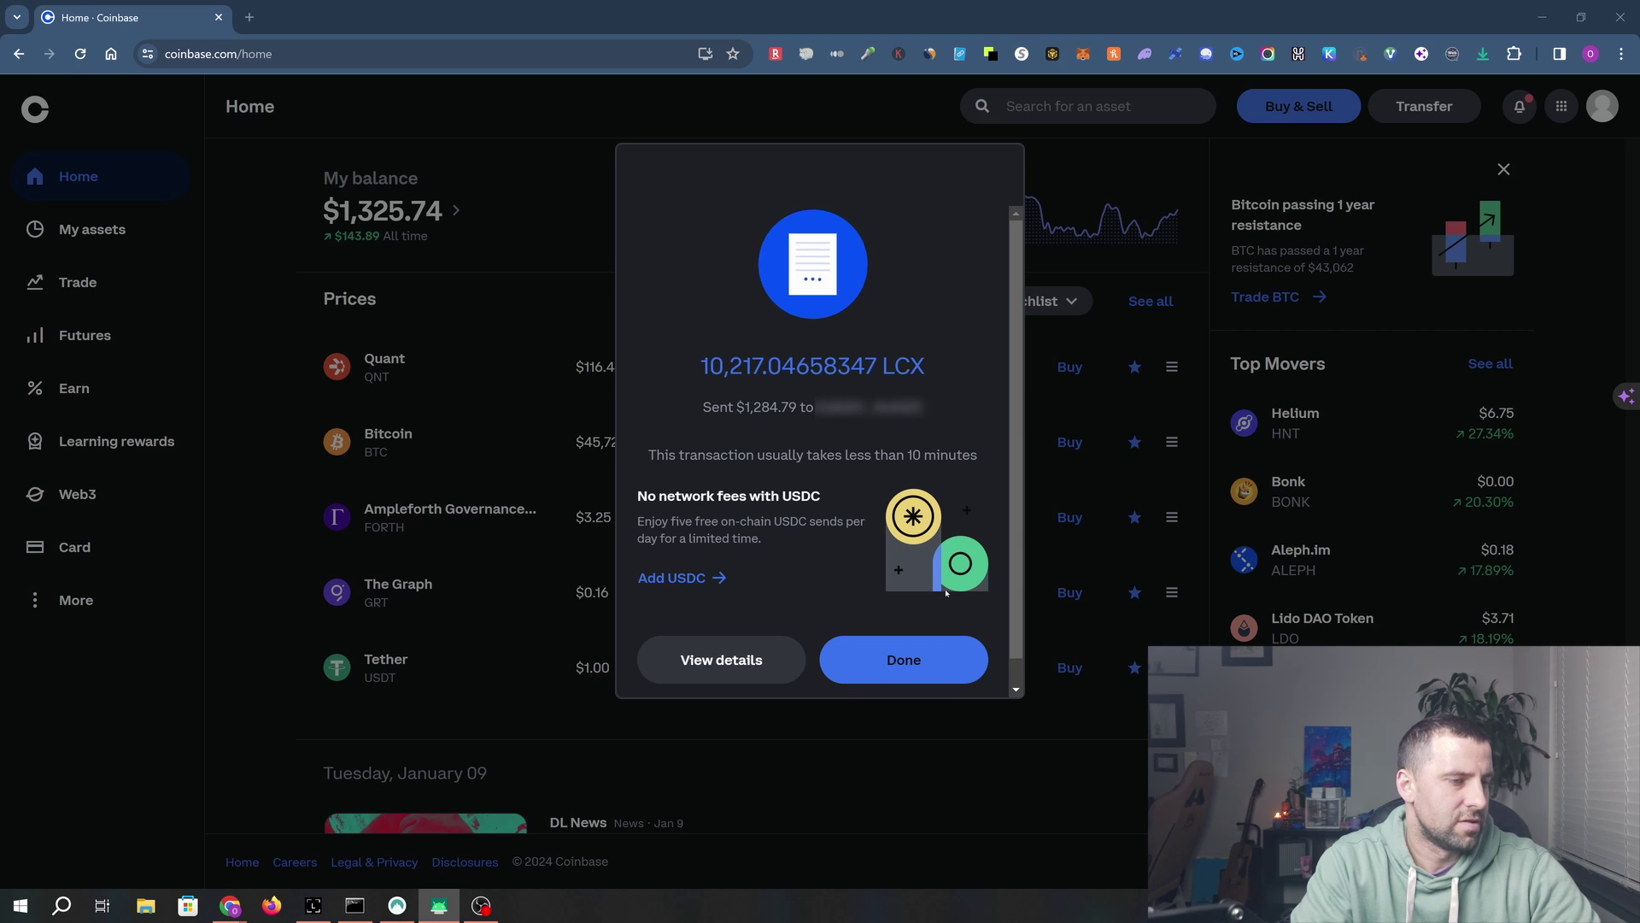
left_click(903, 660)
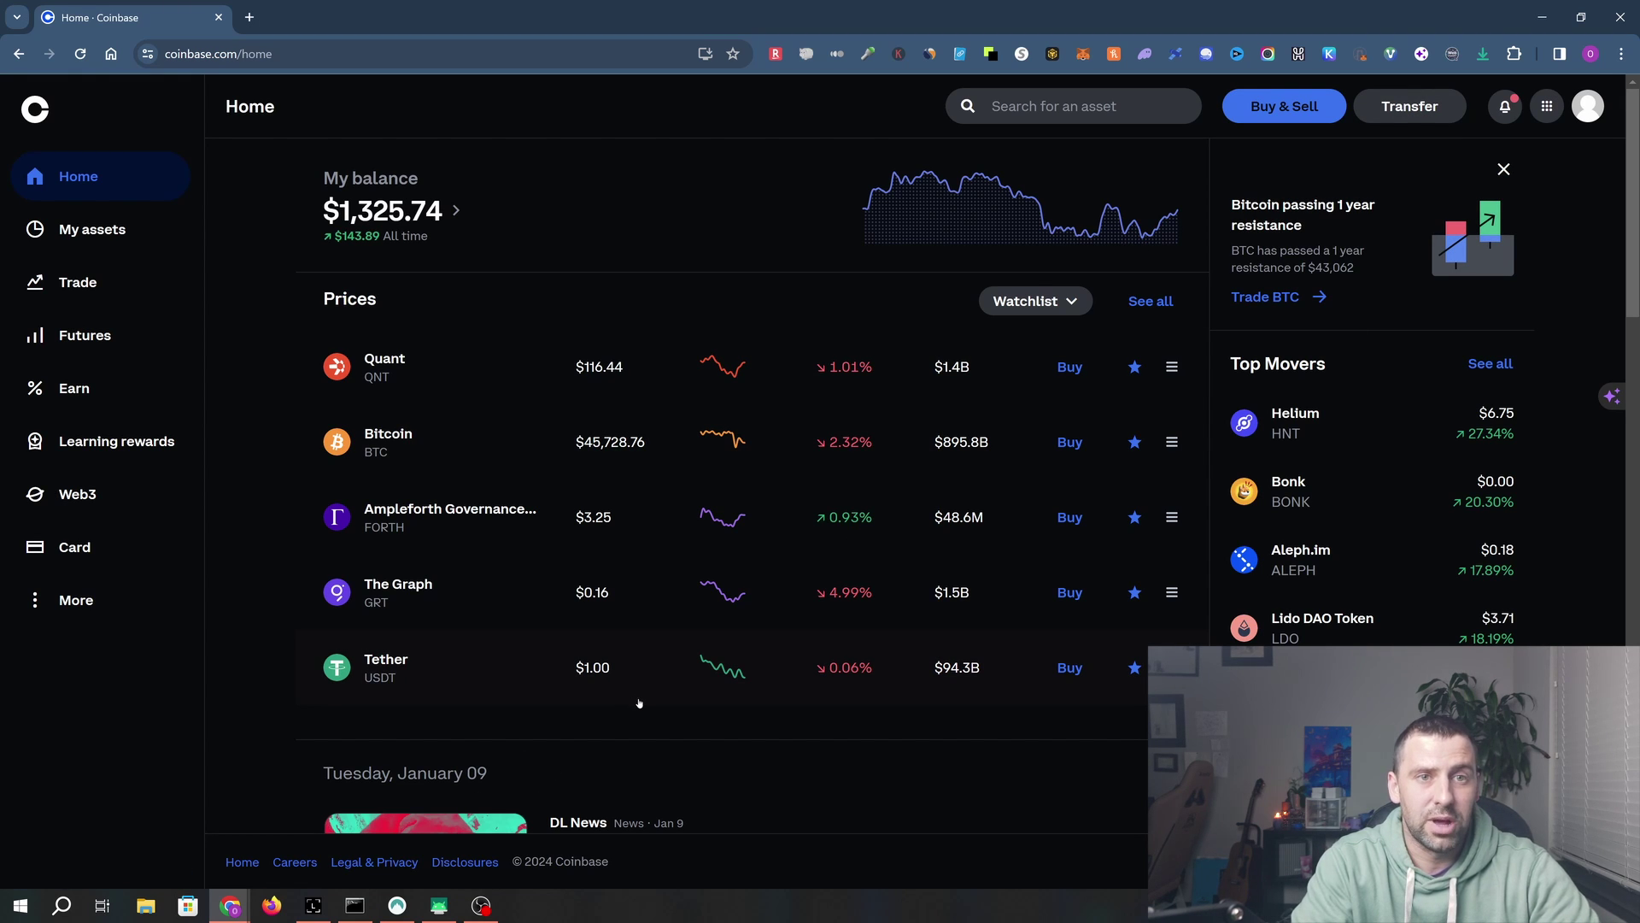
Step: Switch to Ledger Live to see the 10,217 LCX token account
key("alt+Tab")
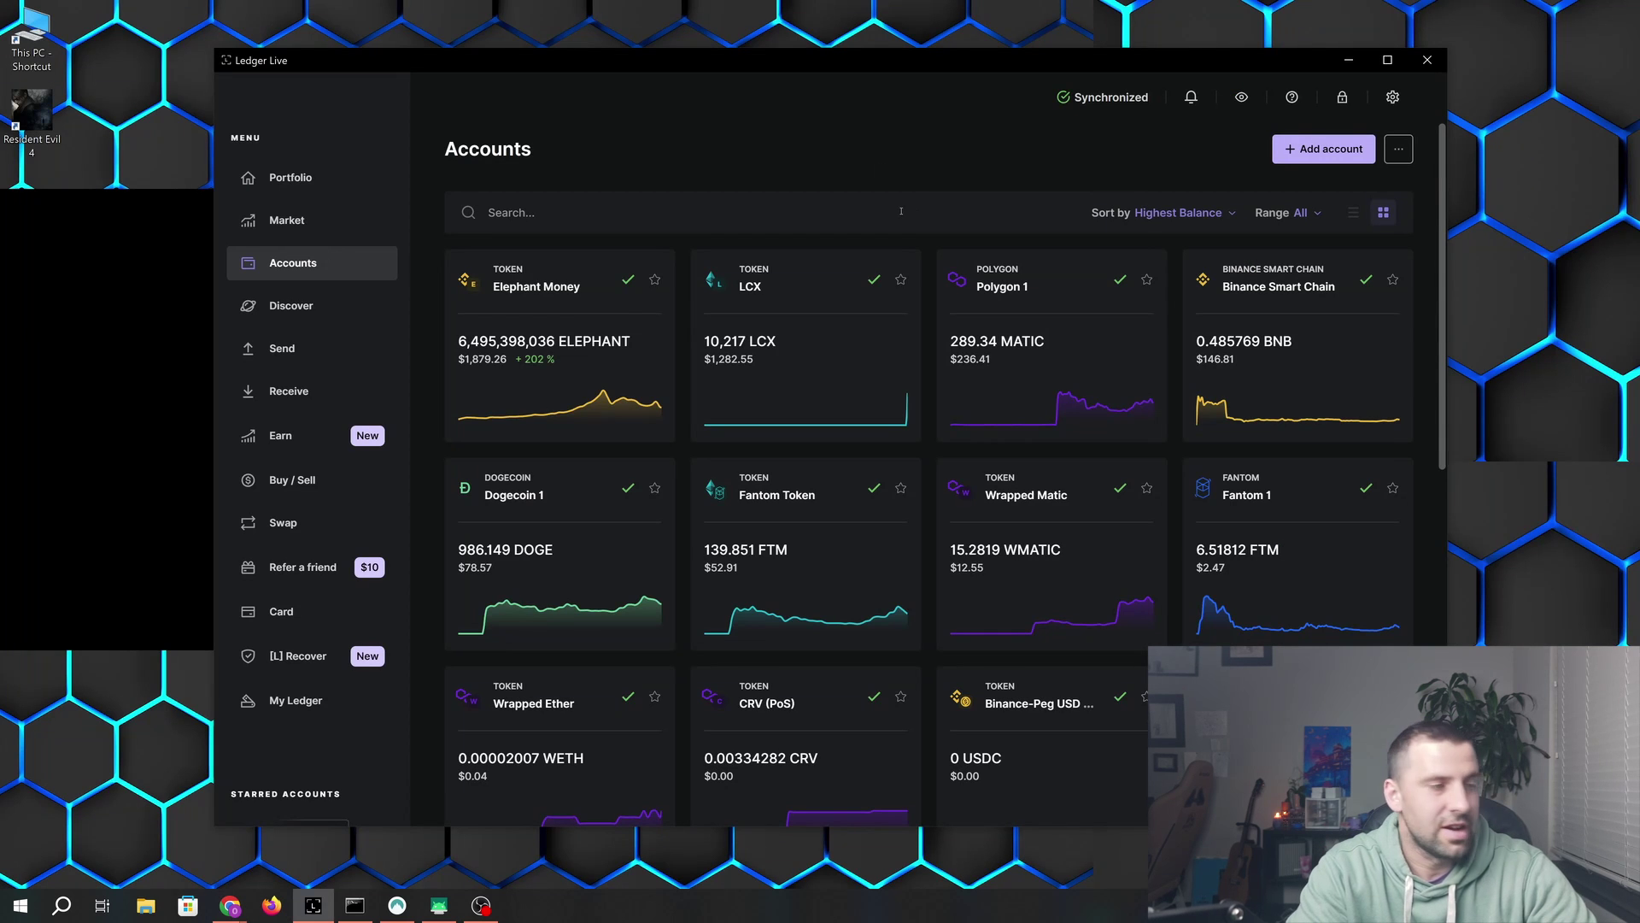